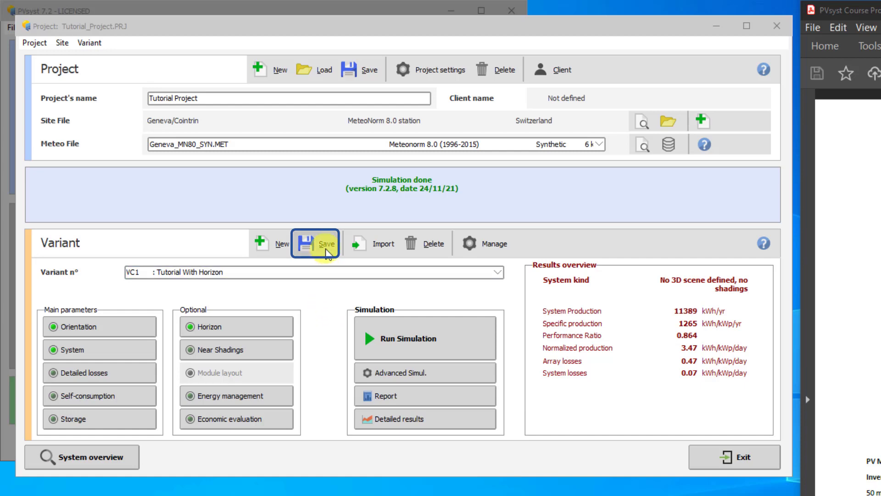
Save the variant as new VC2 with description 'Tutorial With Near Shading' and confirm
left_click(326, 247)
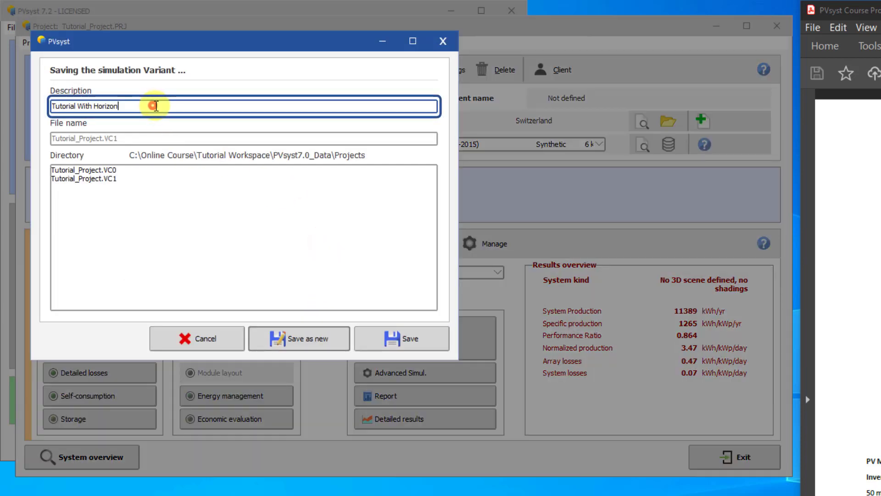
key("BackSpace")
key("BackSpace")
key("BackSpace")
key("BackSpace")
key("BackSpace")
key("BackSpace")
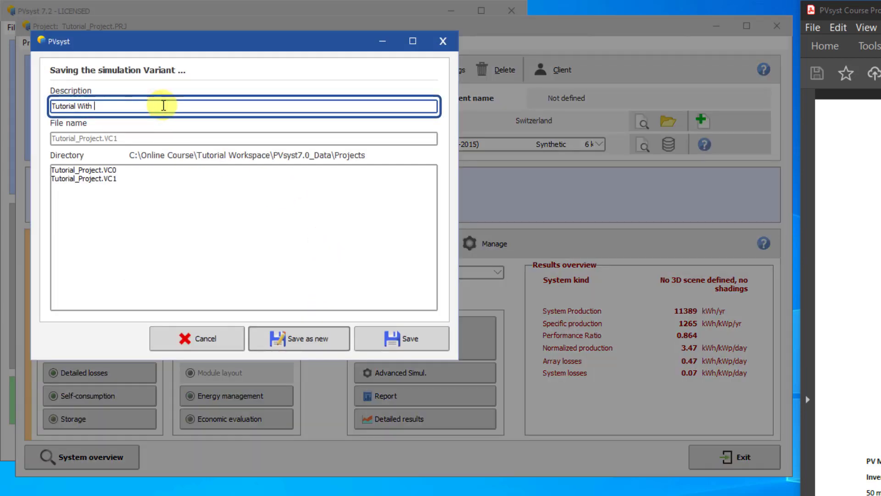
type("Near Shad")
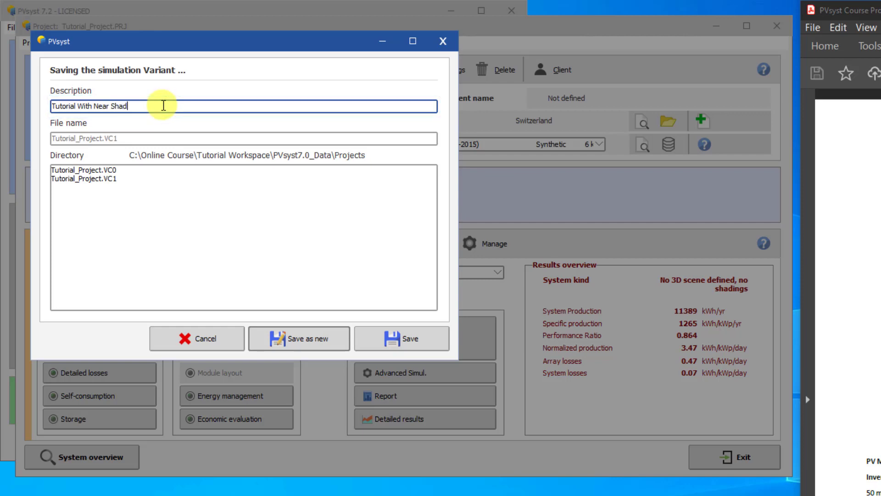
type("ing")
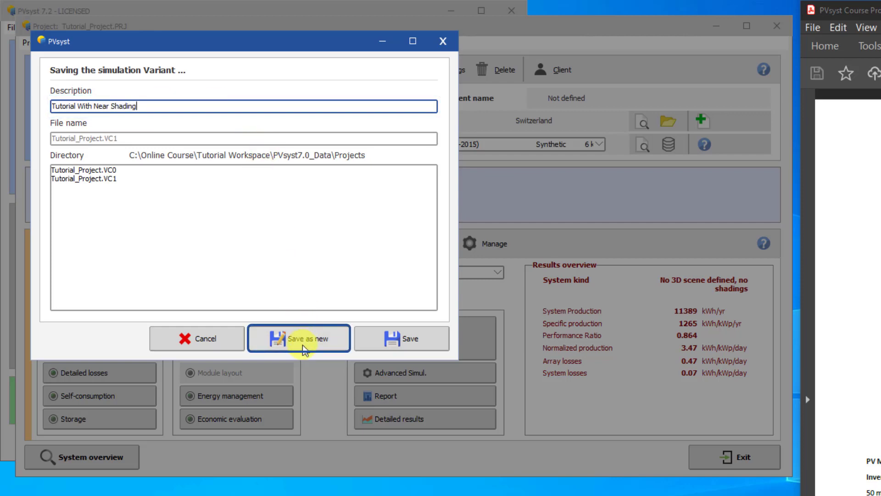
left_click(303, 346)
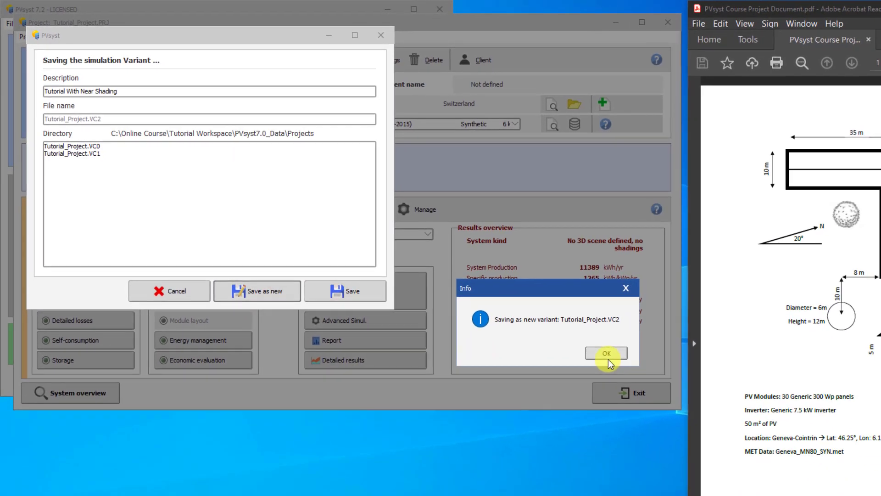
left_click(608, 358)
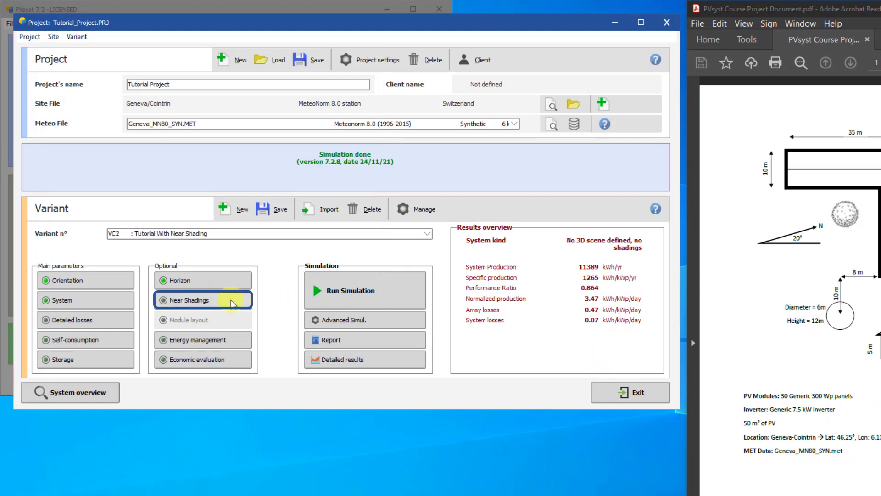
Open Near Shadings and its Construction / Perspective scene editor for this variant
left_click(224, 303)
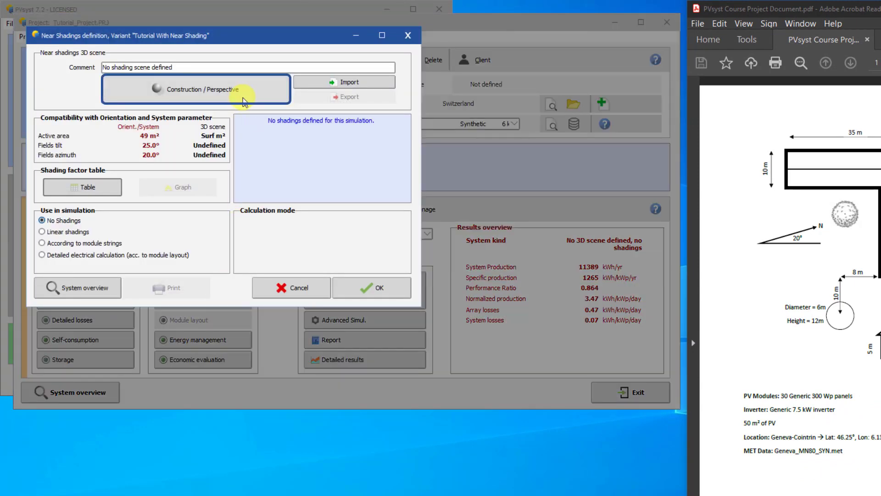
left_click(242, 99)
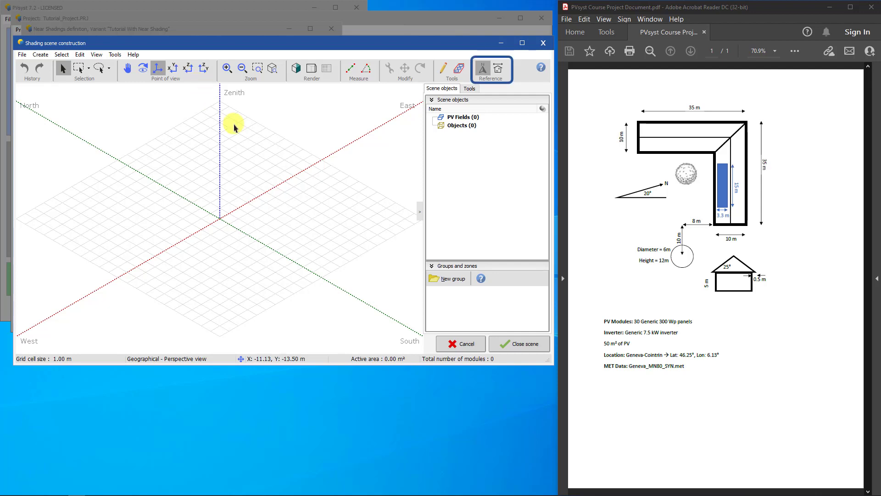
Switch to the building reference frame and create a Building / Composed Object
left_click(497, 70)
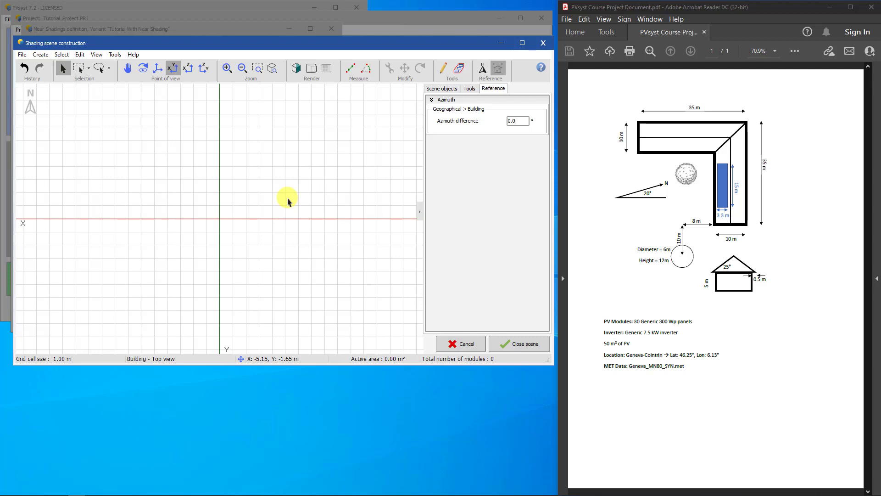
left_click(41, 55)
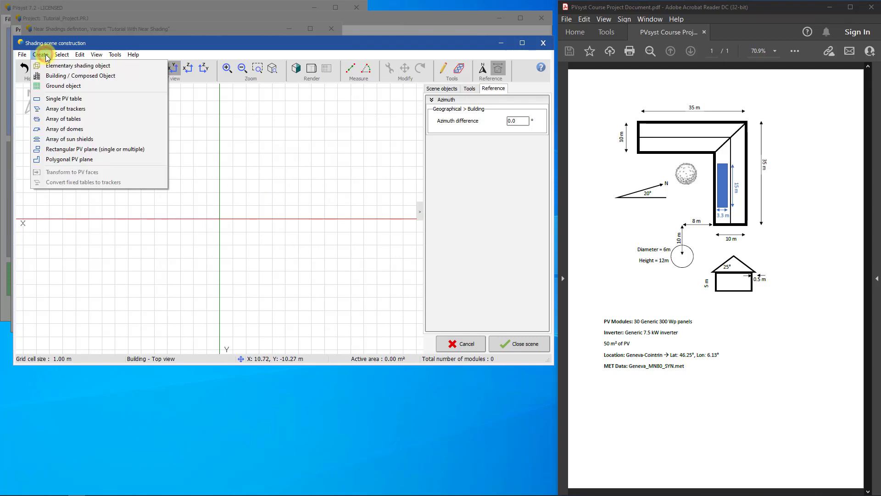
left_click(55, 79)
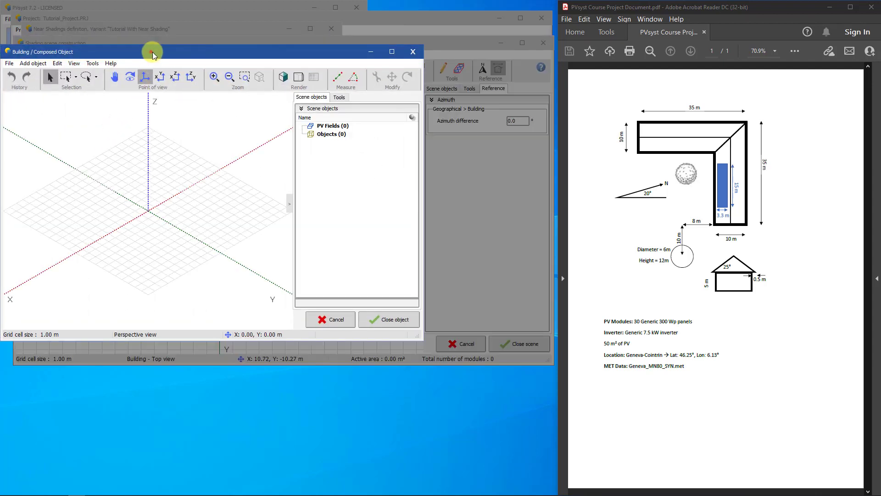
left_click(152, 51)
left_click_drag(176, 55, 187, 60)
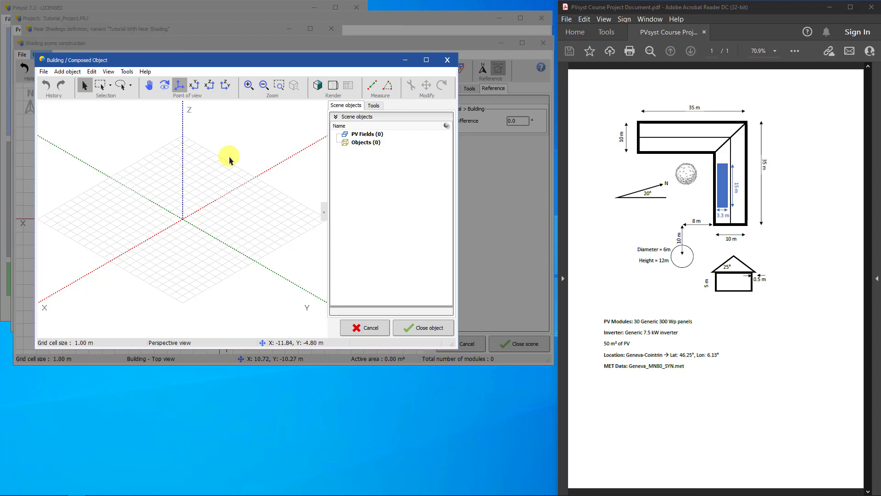
Add a parallelepiped block 10 m wide, 35 m long and 5 m high to the building
left_click(71, 73)
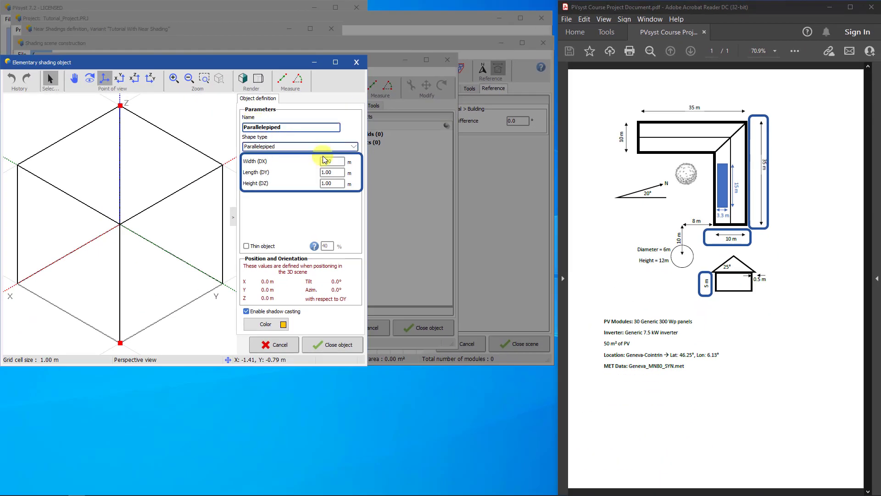
left_click_drag(336, 161, 307, 158)
type("10")
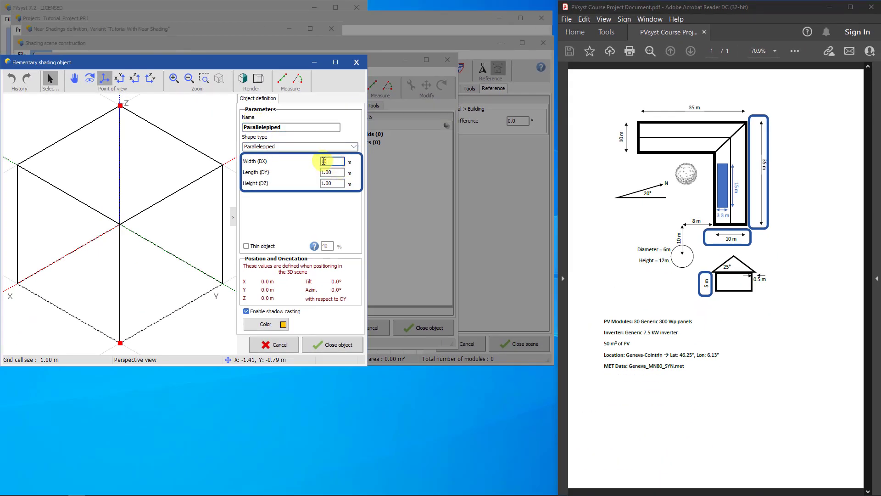
key("Tab")
type("35")
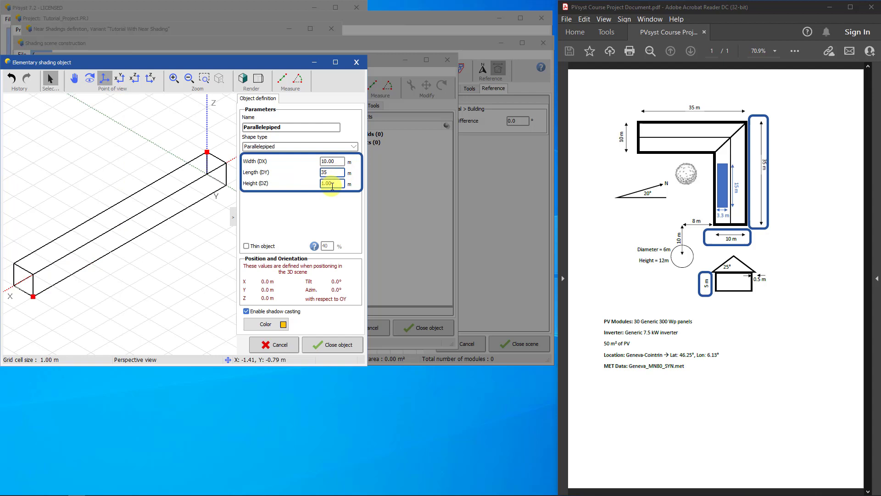
key("Tab")
type("5")
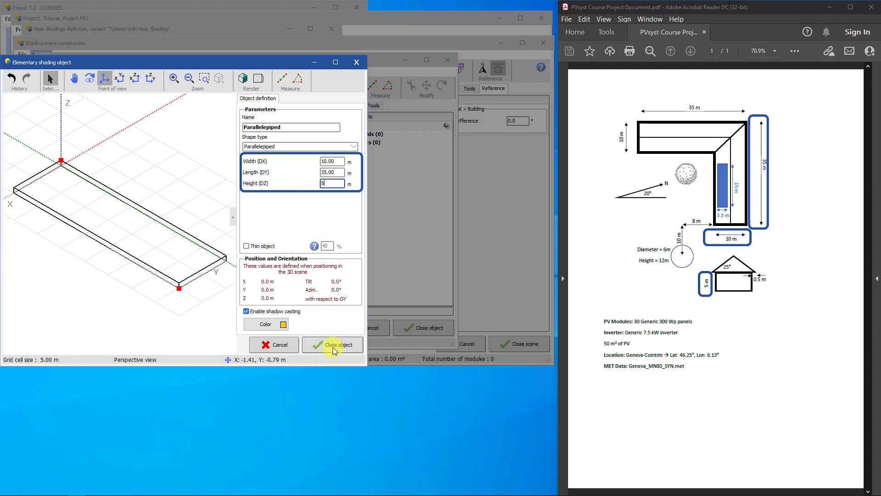
key("Return")
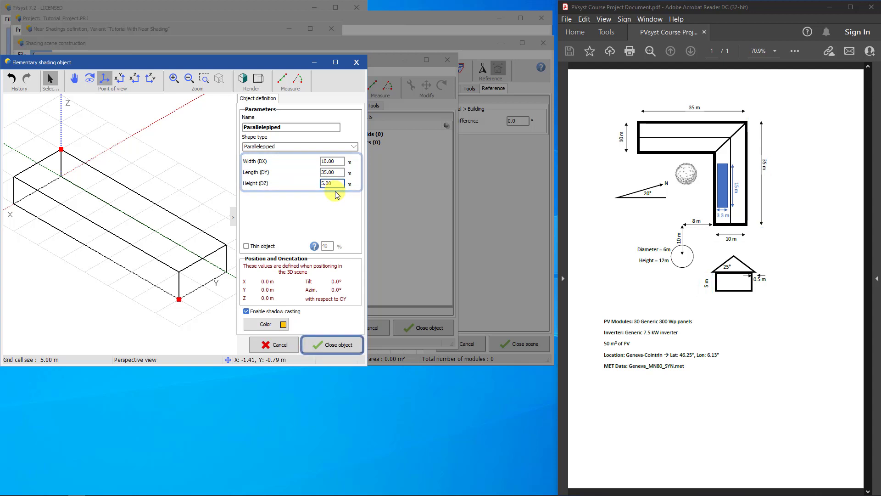
left_click(333, 344)
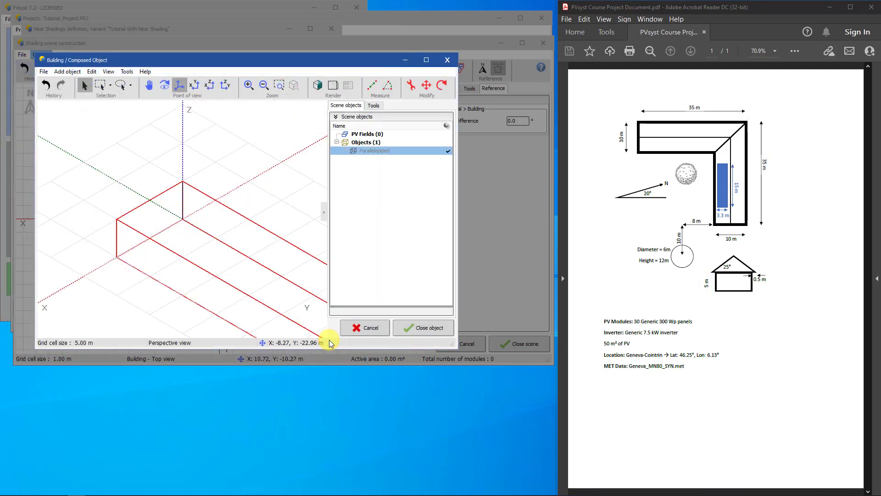
scroll(177, 269, "down", 1)
scroll(177, 274, "down", 2)
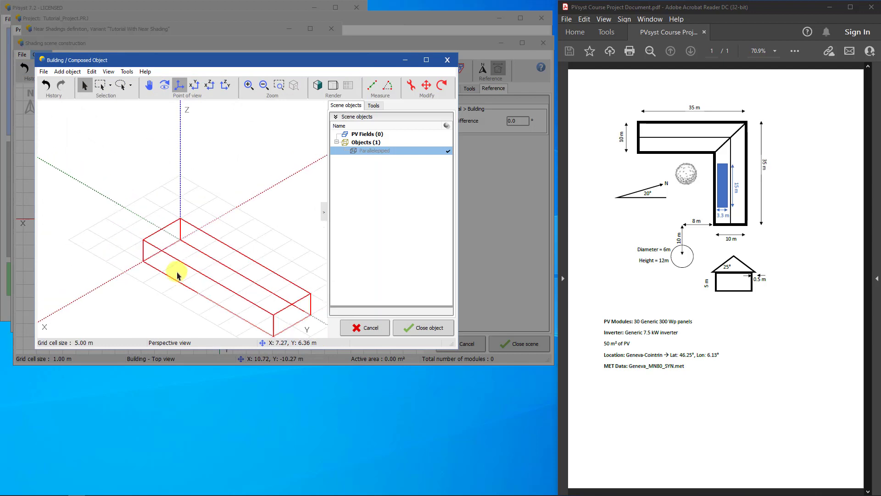
scroll(193, 275, "down", 1)
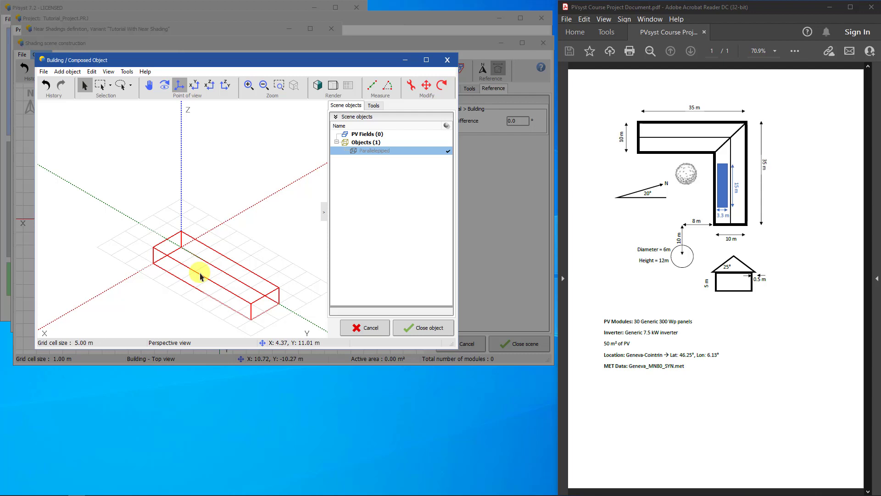
Add another parallelepiped block sized 10 × 25 × 5 m
left_click(66, 74)
left_click(336, 160)
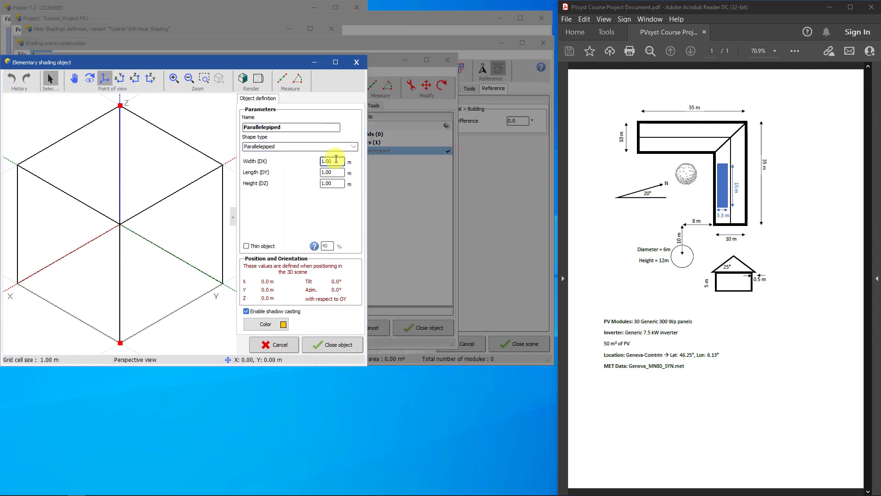
type("10")
left_click(333, 172)
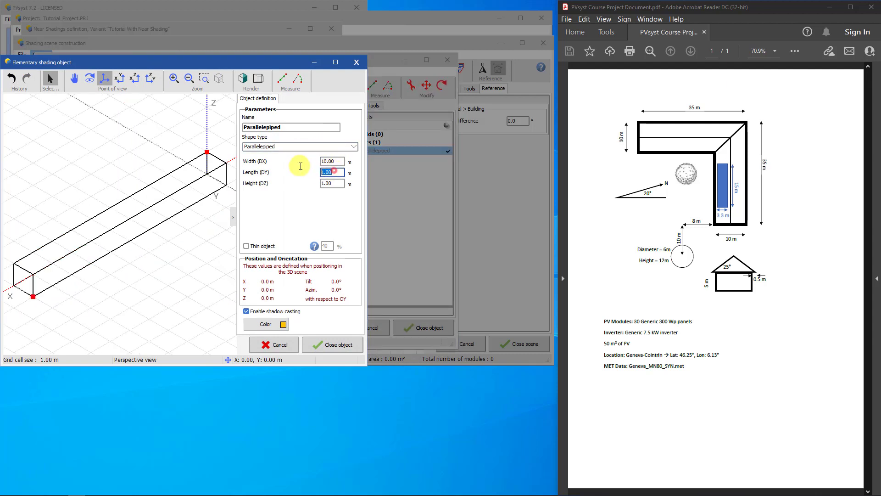
type("25")
left_click(333, 184)
type("5")
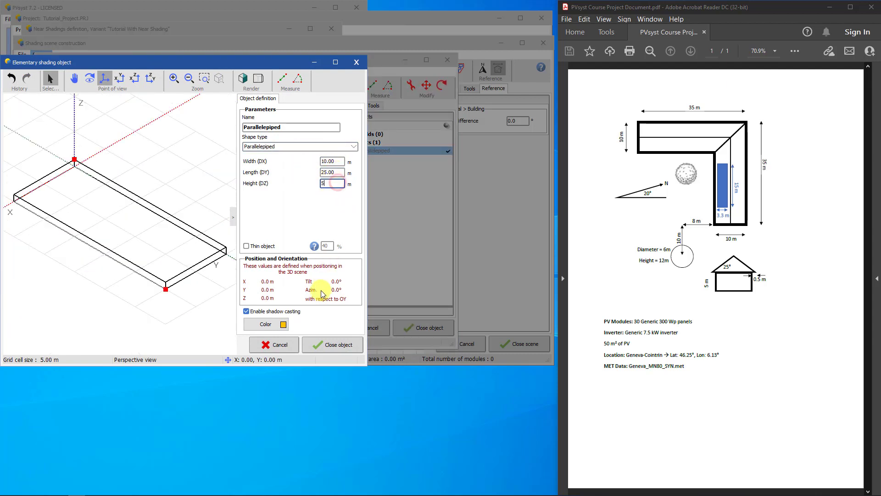
key("Return")
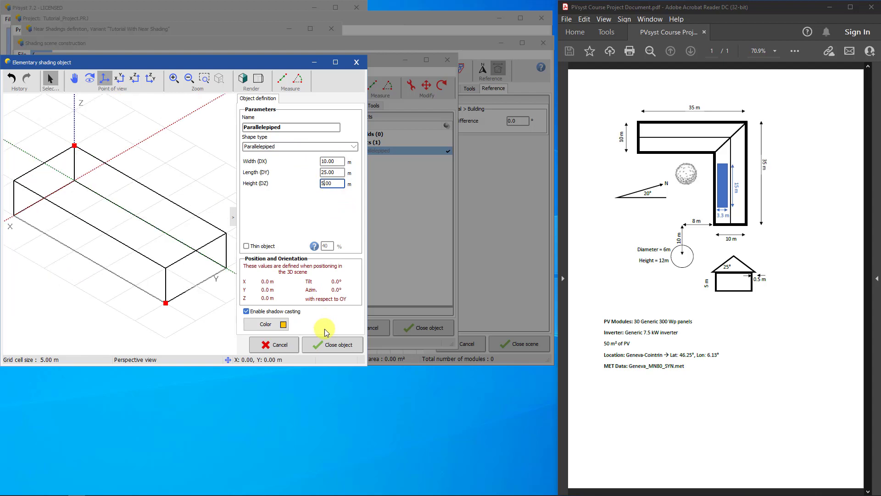
left_click(327, 346)
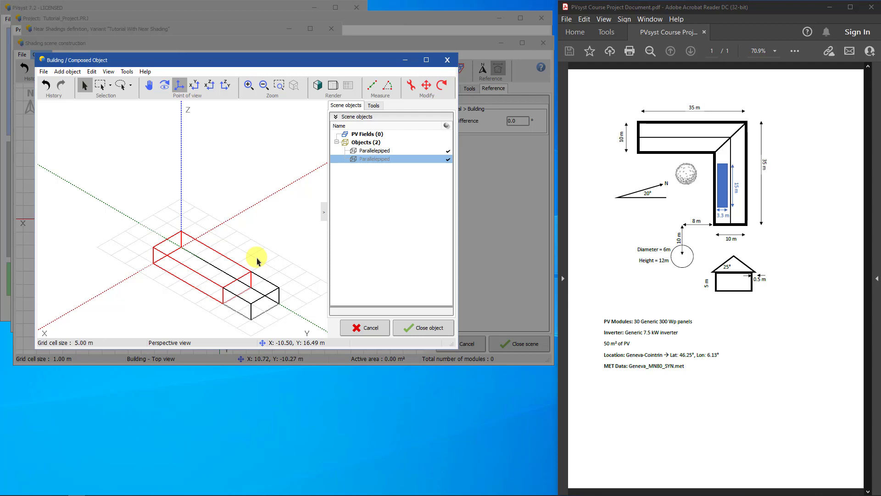
Select the second parallelepiped in top view and start moving it with Ctrl+B
left_click(267, 295)
left_click(242, 279)
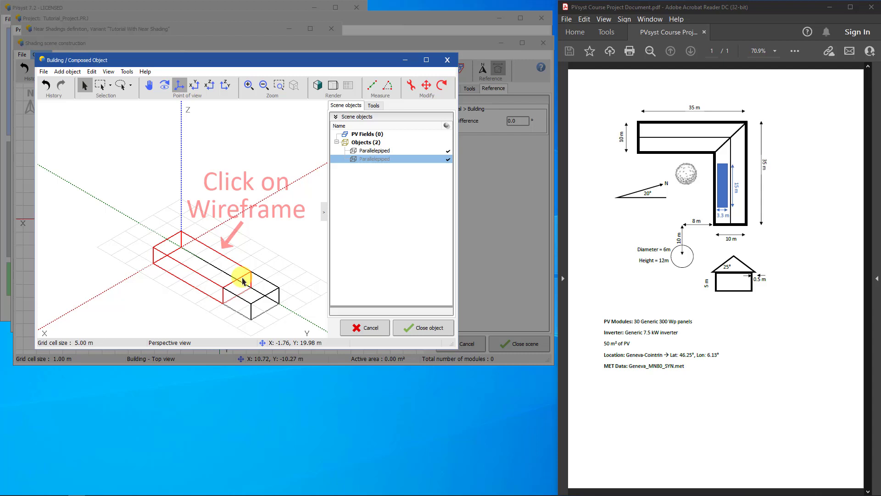
key("F3")
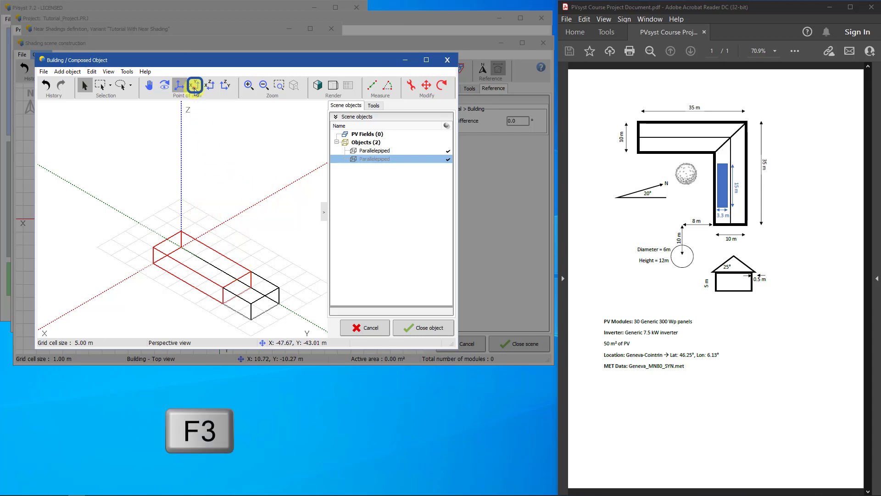
left_click(195, 86)
key("ctrl+b")
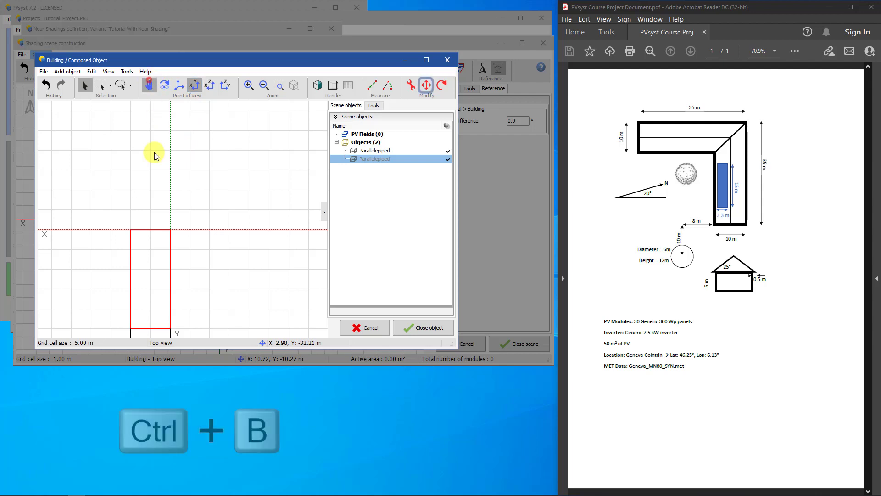
left_click(159, 191)
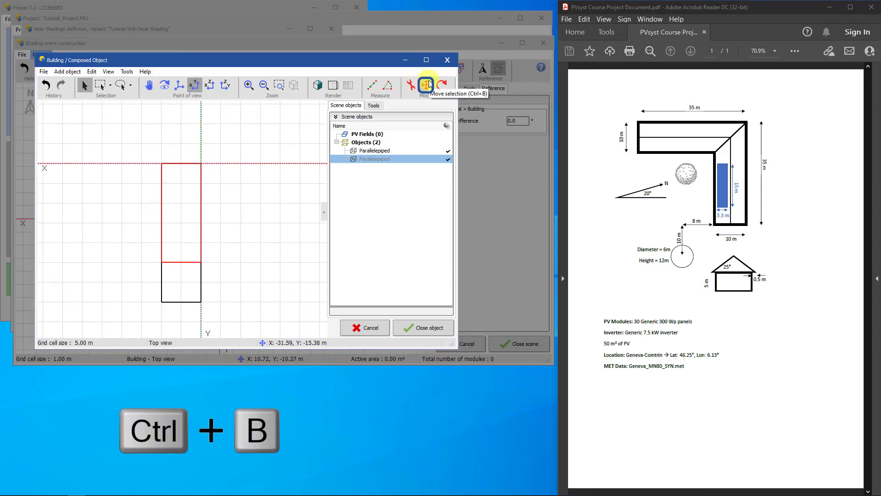
Drag the second block beside the first block's top end, near X 9.98, Y 0.12
left_click(427, 84)
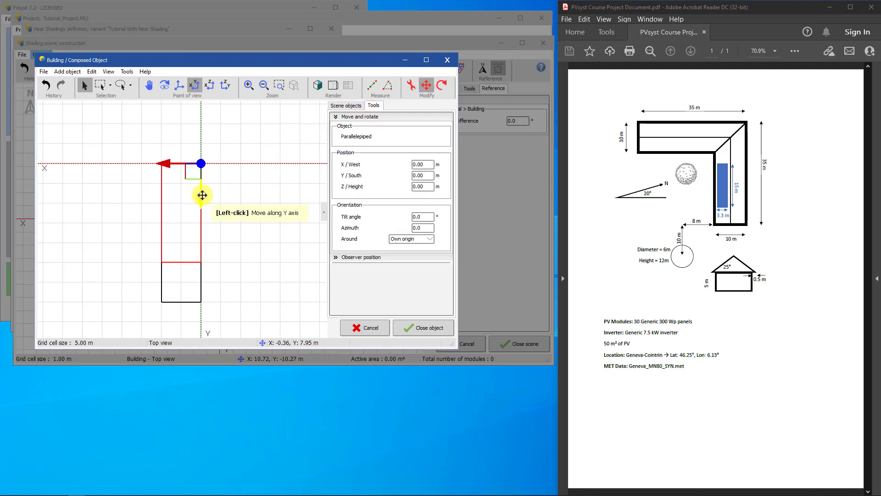
left_click_drag(202, 195, 202, 191)
mouse_move(172, 158)
left_mouse_down()
mouse_move(160, 159)
mouse_move(186, 179)
left_mouse_up()
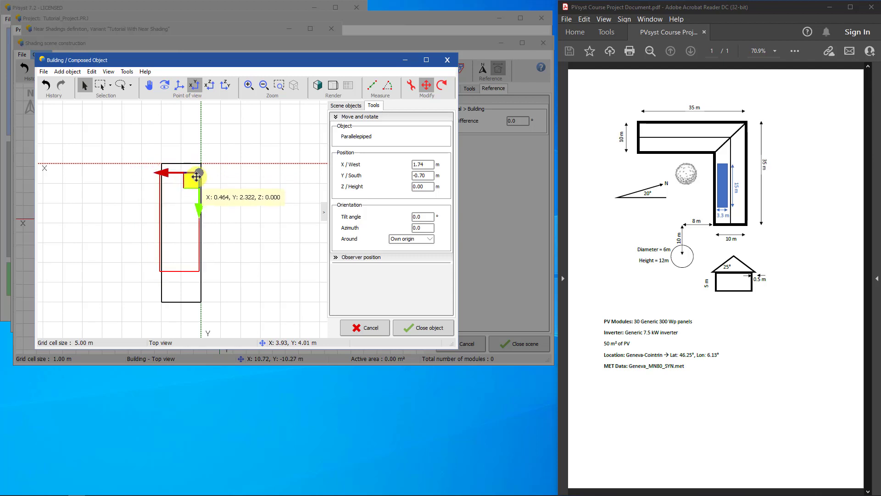
mouse_move(186, 178)
left_mouse_down()
mouse_move(194, 166)
mouse_move(155, 171)
left_mouse_up()
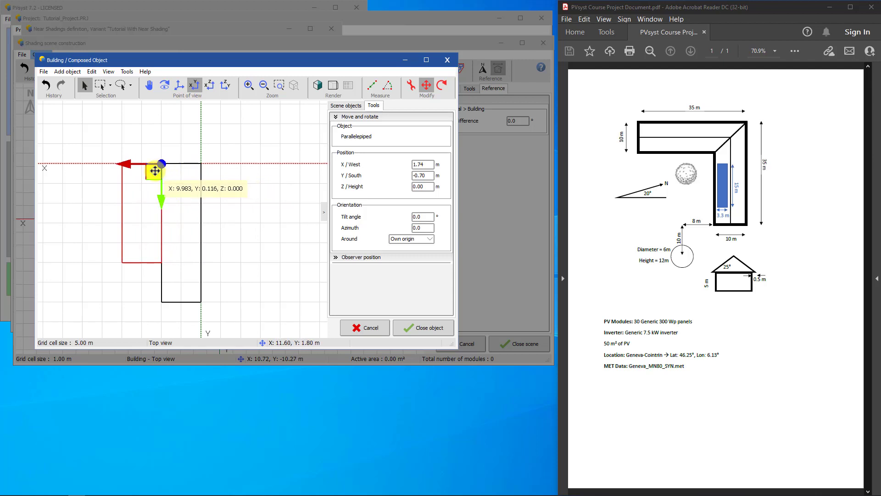
Set the second block's position to X/West 10 and Y/South 0
key("ctrl+r")
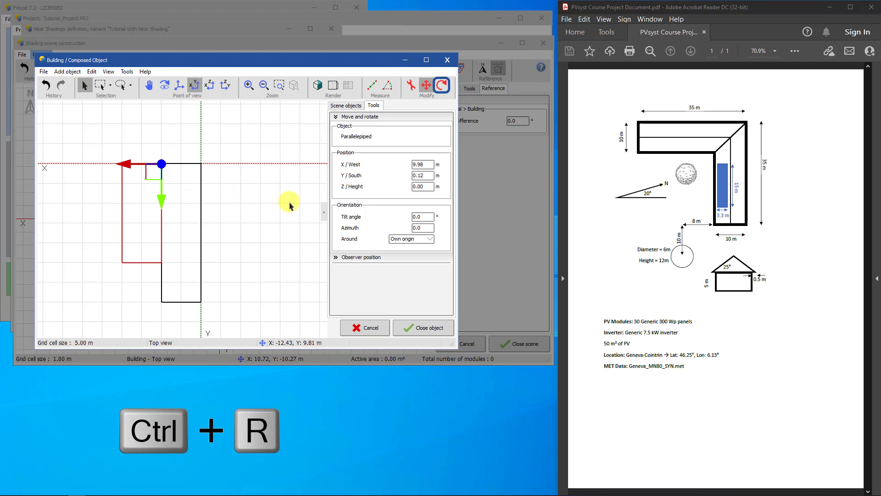
double_click(423, 175)
type("0")
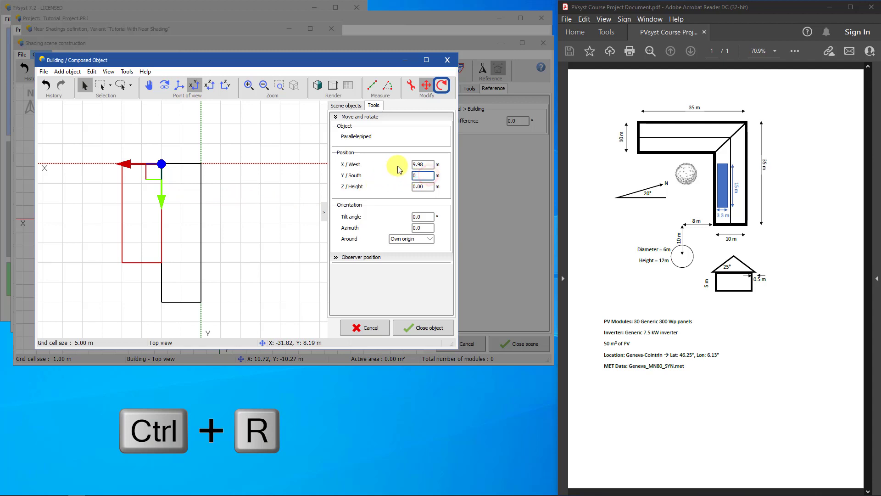
double_click(417, 164)
type("10")
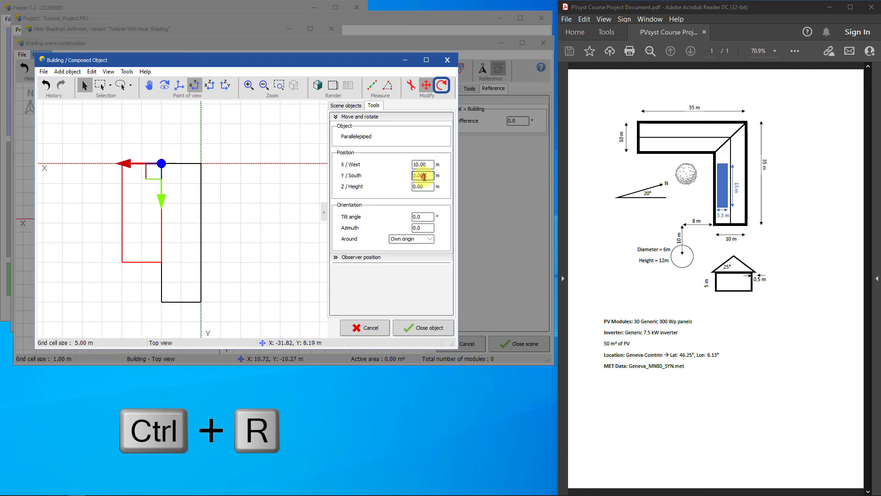
Rotate the second block to about +90° using Shift snapping
left_click(422, 175)
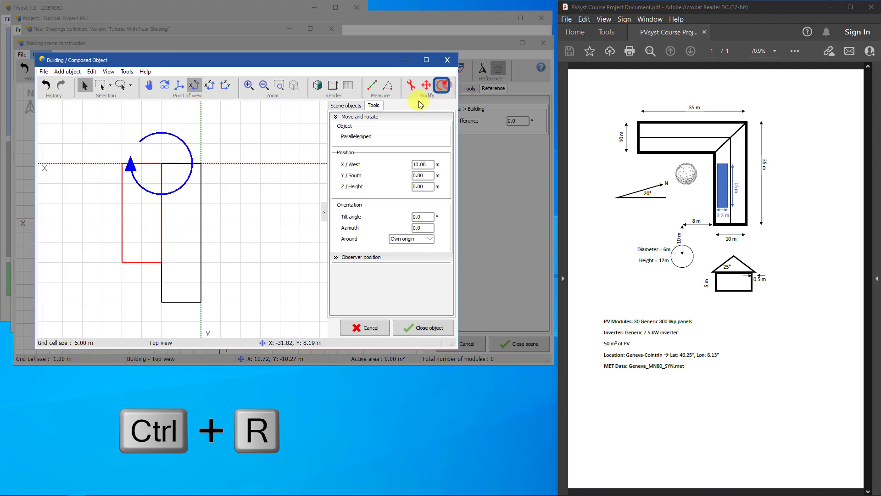
key("shift")
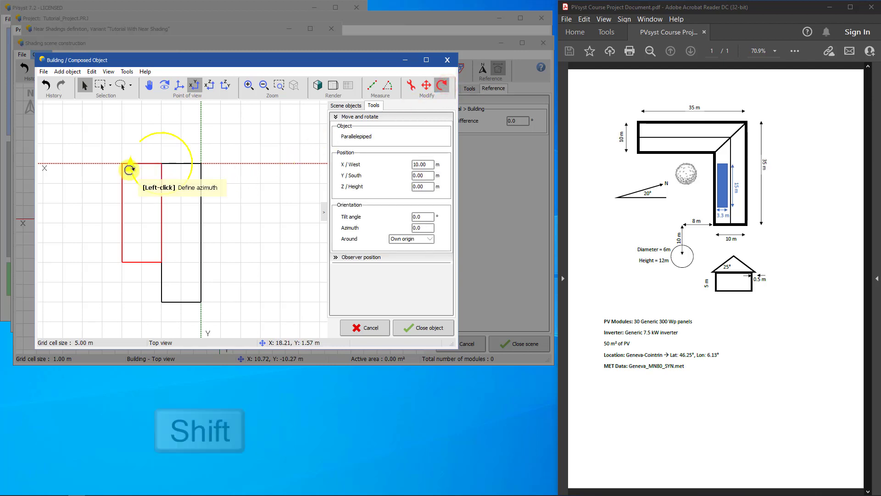
key("shift")
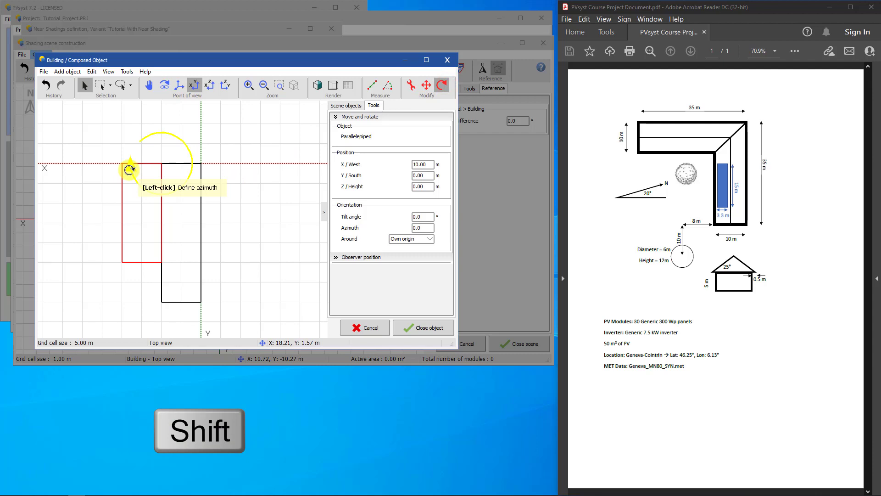
mouse_move(129, 169)
left_mouse_down("shift")
mouse_move(131, 146)
mouse_move(158, 137)
left_mouse_up("shift")
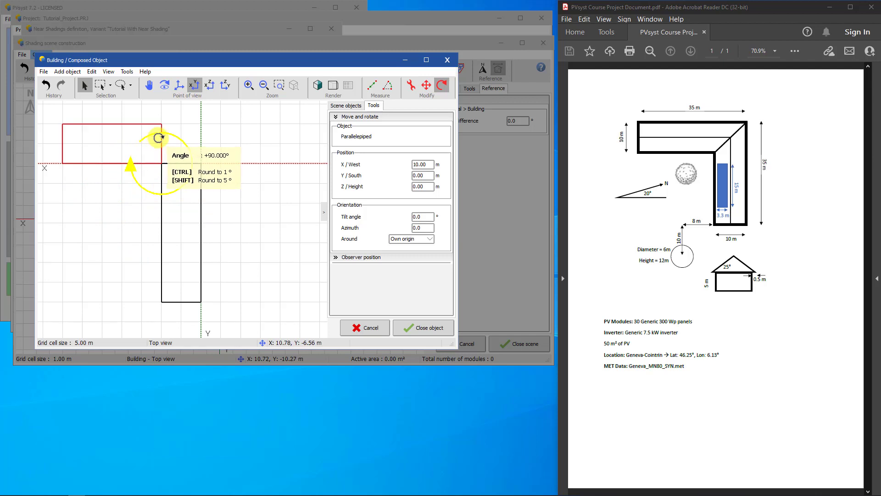
left_click_drag(159, 138, 157, 135)
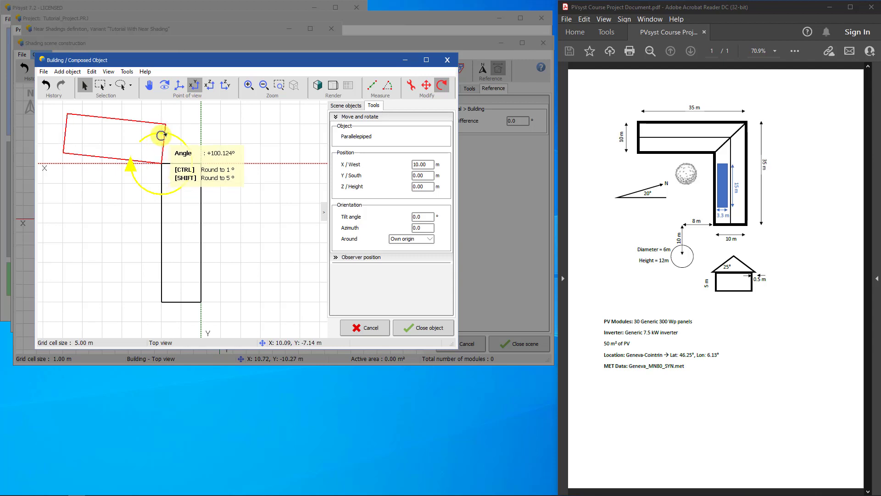
left_click_drag(158, 136, 158, 137)
Move the rotated block to Y/South 10 and confirm its azimuth of 90°
left_click(421, 227)
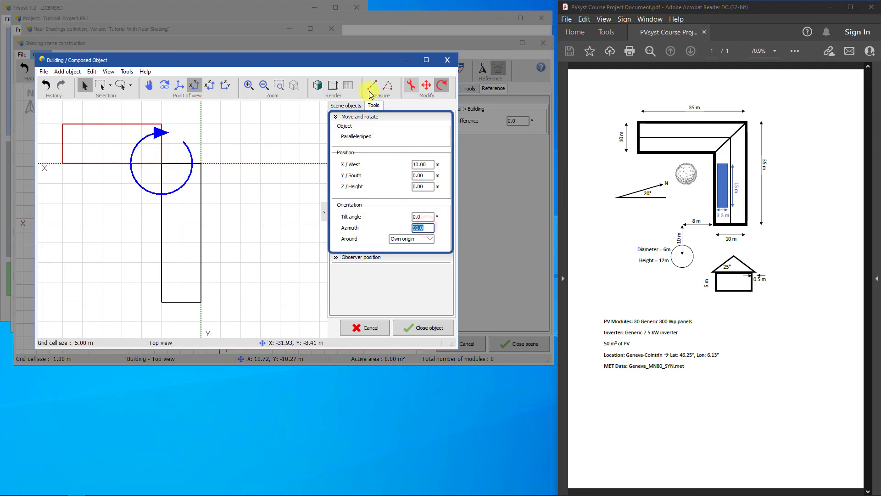
left_click(426, 85)
left_click_drag(158, 191, 162, 229)
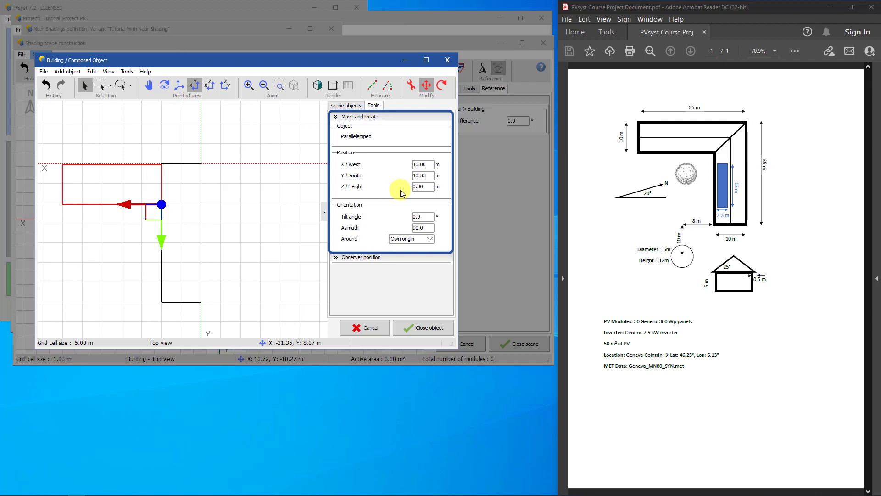
double_click(422, 174)
type("10")
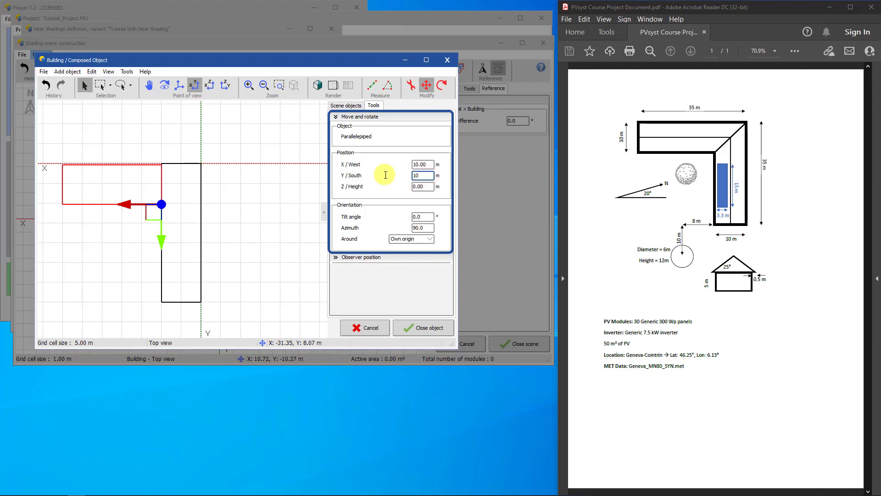
key("Return")
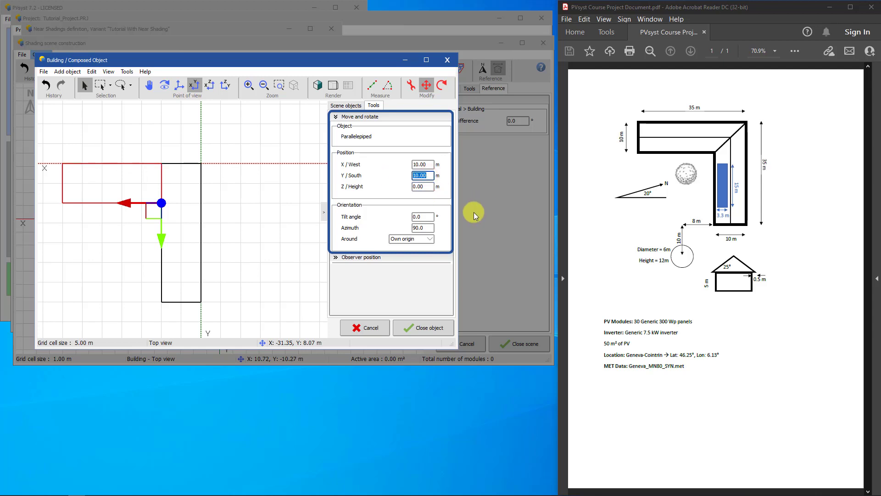
double_click(418, 228)
key("F2")
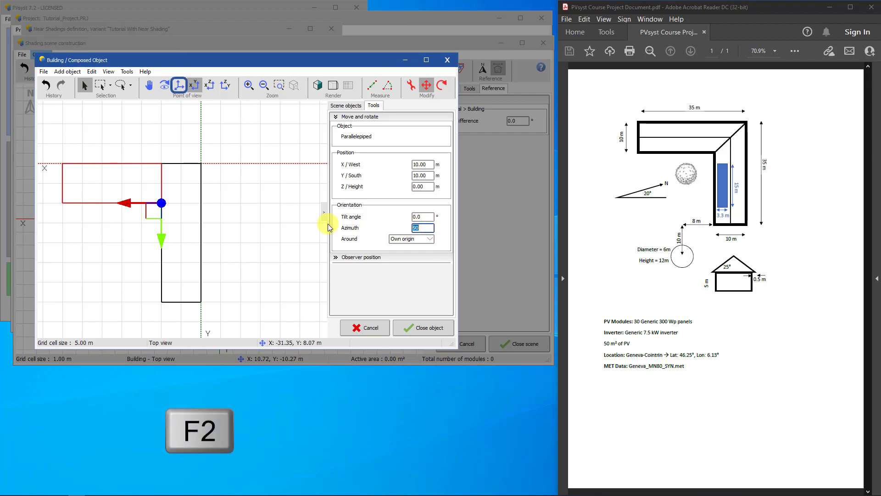
Switch to the 3D perspective view (F2) to see the L-shaped building
left_click(178, 86)
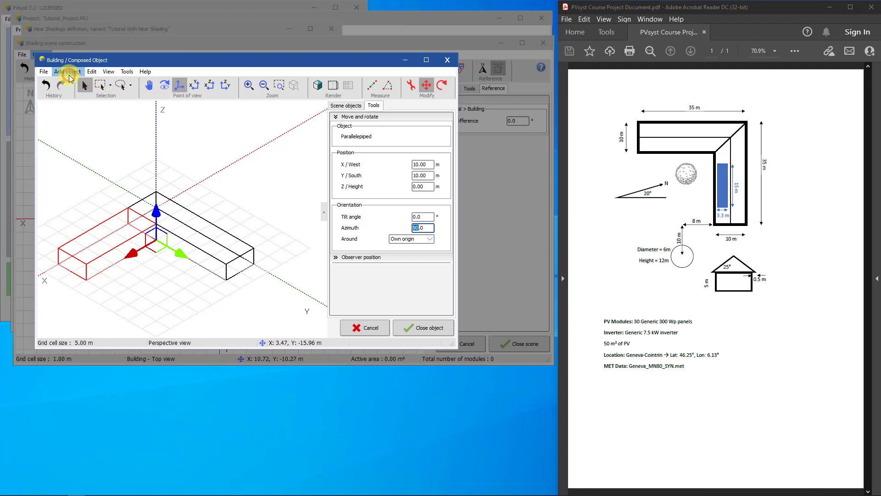
Add a new elementary shading object of the 2-sided roof with gables type
left_click(73, 78)
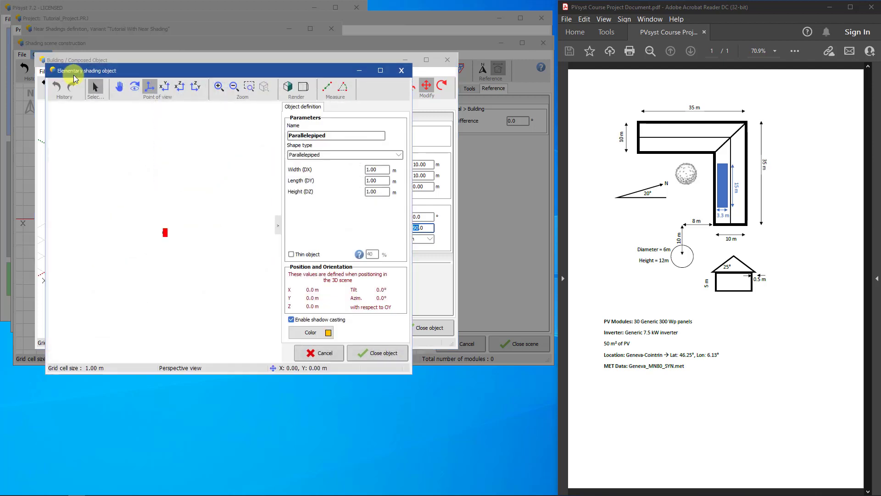
left_click_drag(140, 66, 134, 76)
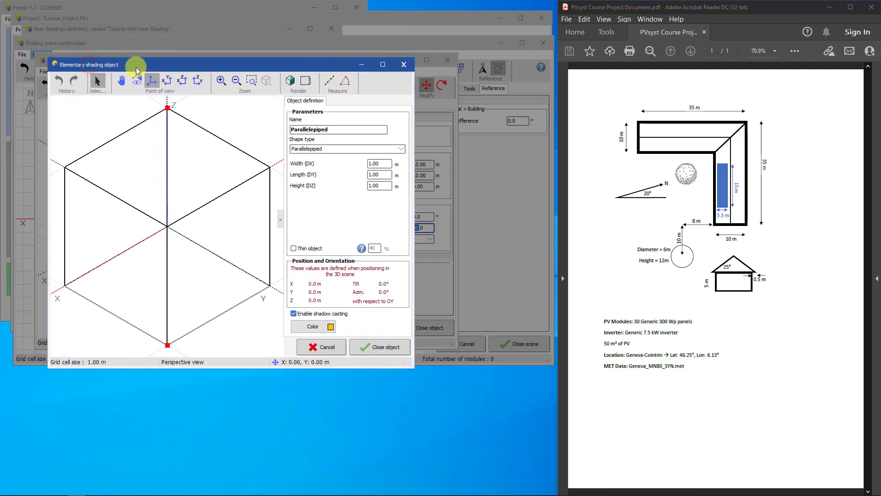
left_click(398, 158)
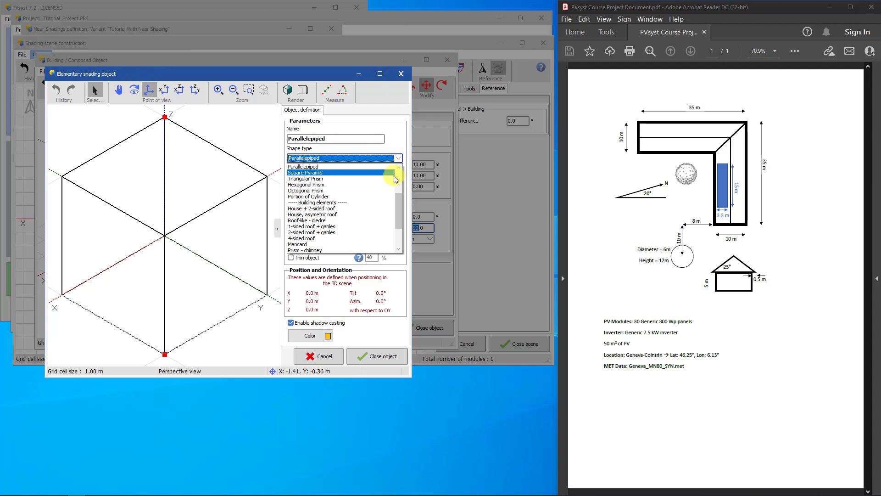
left_click(351, 233)
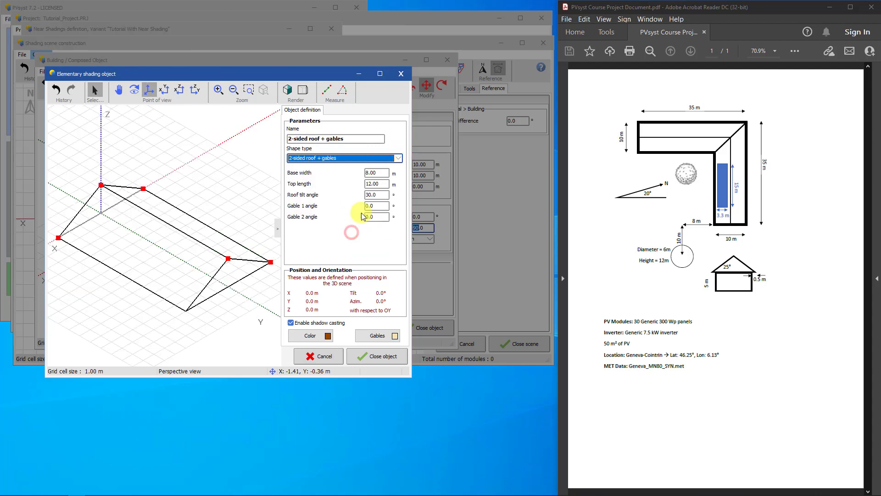
Make the roof 11 m wide and 30.5 m long, with 25° tilt and a -45° first gable
double_click(375, 173)
type("11")
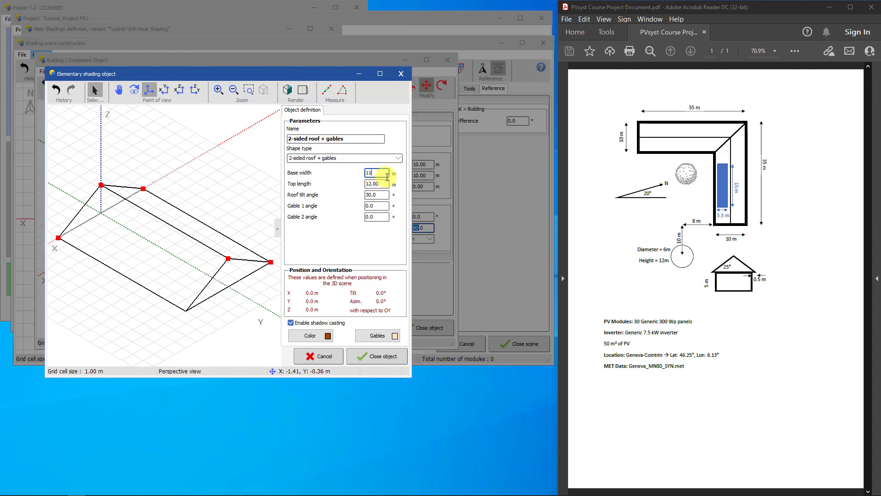
double_click(381, 184)
type("3")
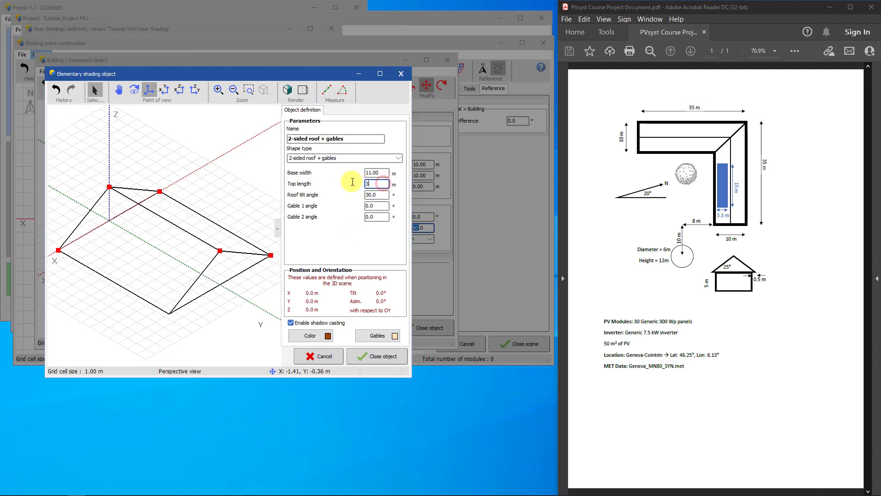
type("0.5")
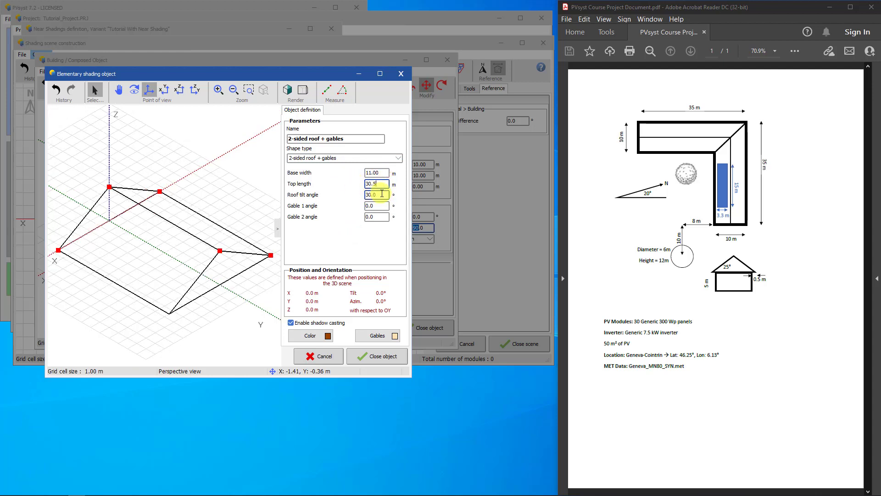
double_click(382, 193)
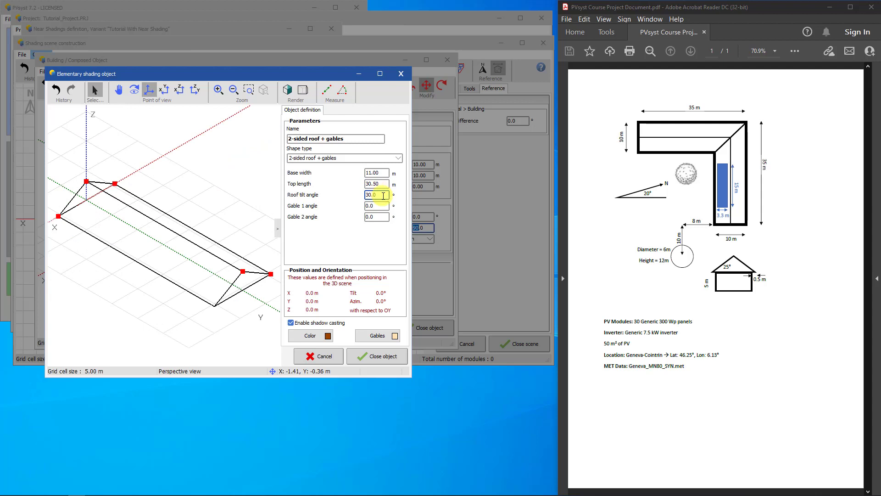
type("25")
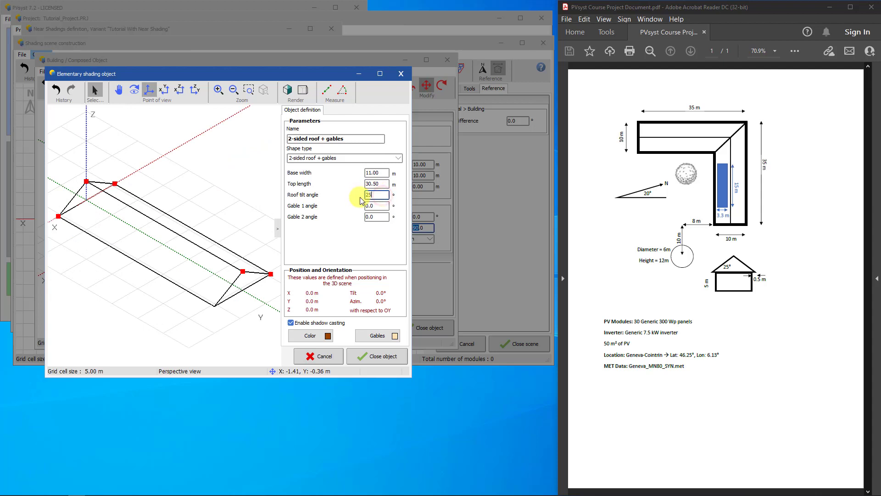
double_click(378, 206)
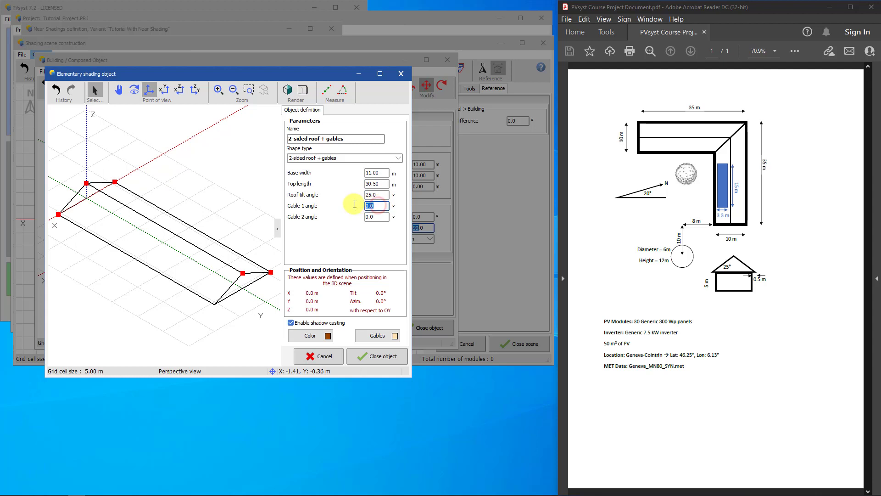
type("1")
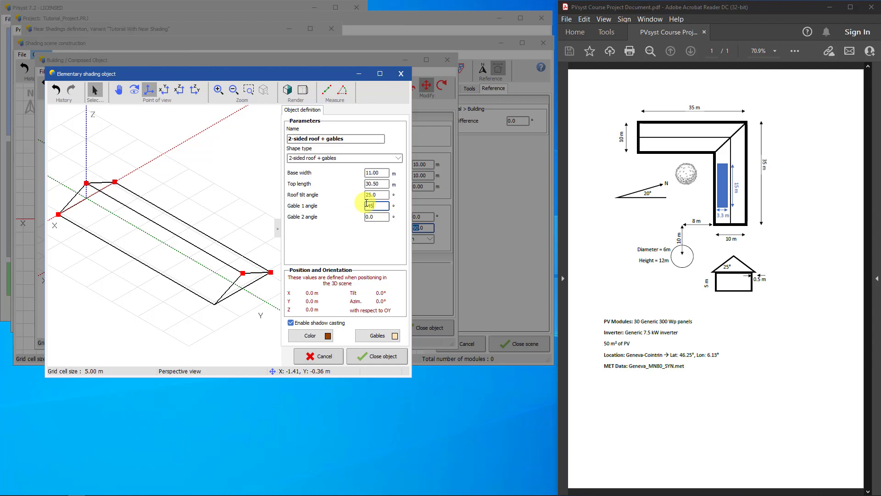
type("45")
left_click(379, 216)
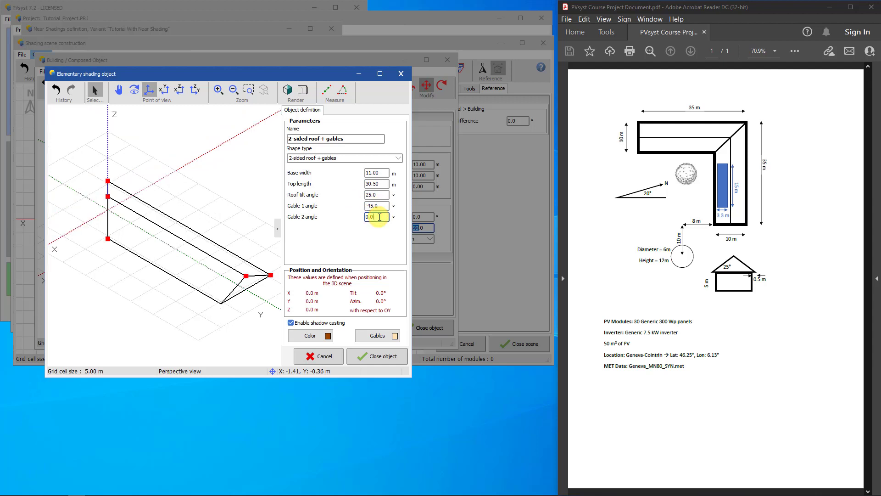
left_click(378, 360)
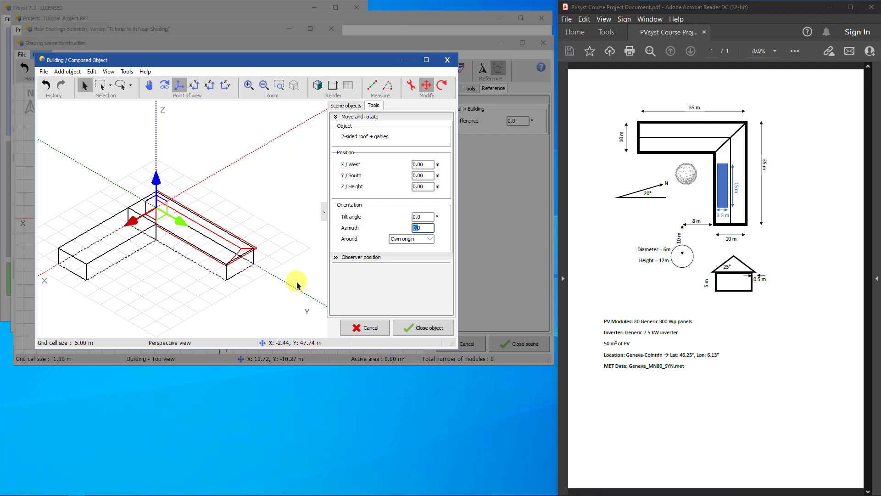
Position the gabled roof at 5 m west, 5 m south and 5 m height
left_click(426, 164)
type("5")
left_click(428, 175)
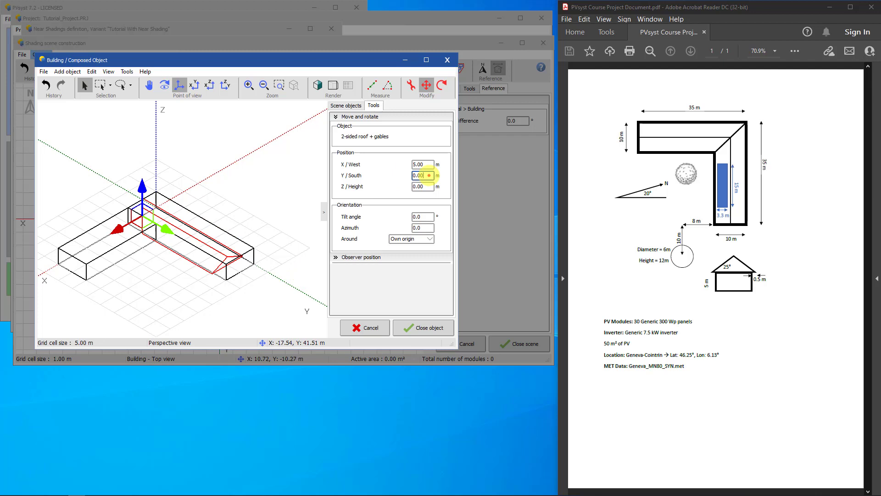
type("5")
left_click(427, 186)
double_click(427, 186)
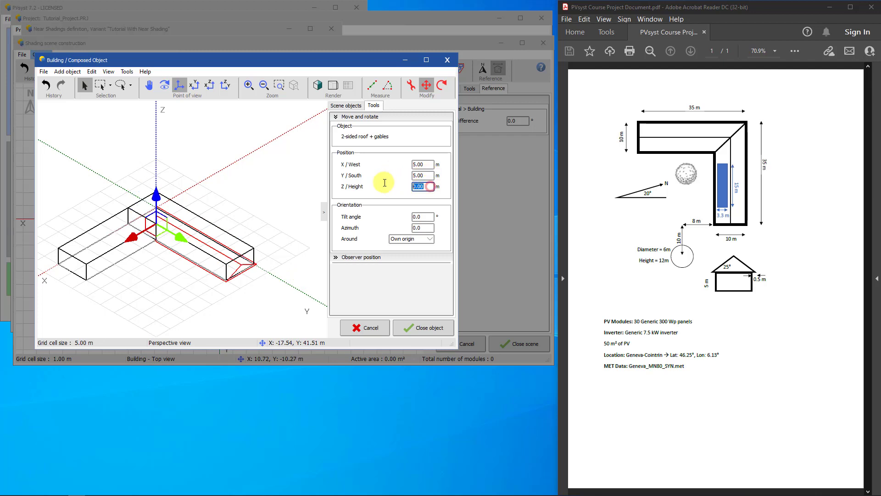
type("5")
left_click(422, 174)
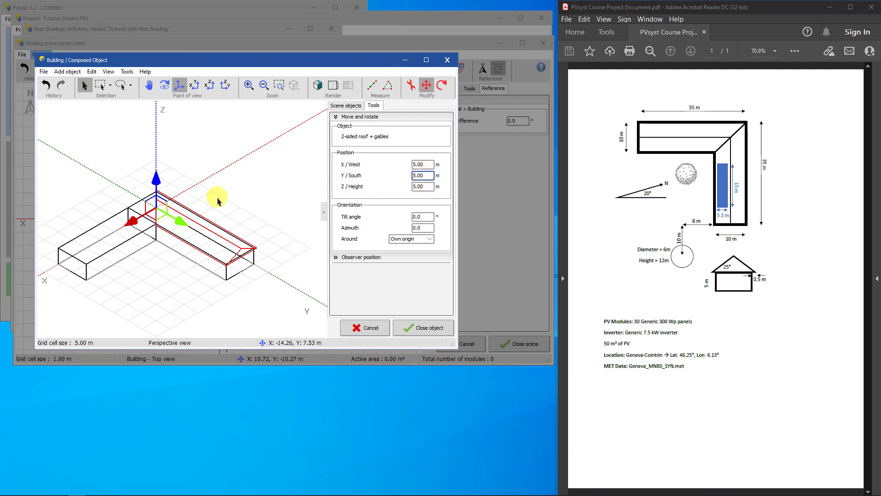
Copy the gabled roof and paste a duplicate with Edit > Copy and Paste
left_click(91, 72)
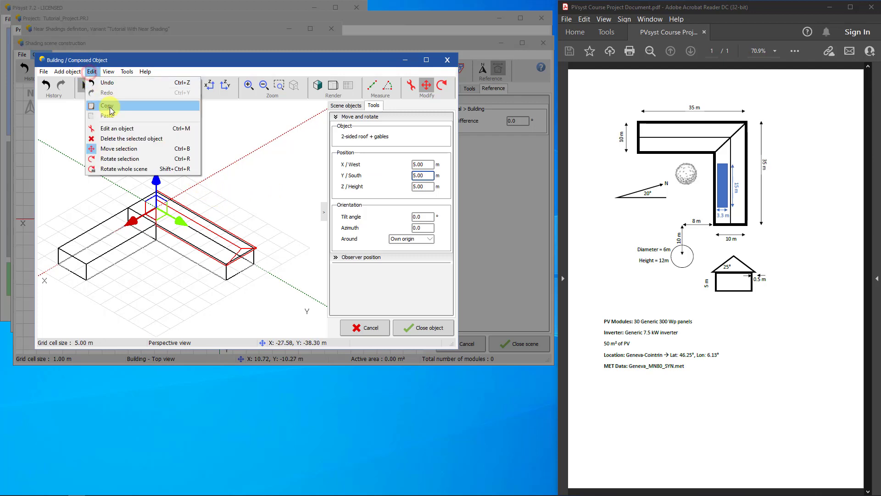
left_click(108, 105)
left_click(90, 73)
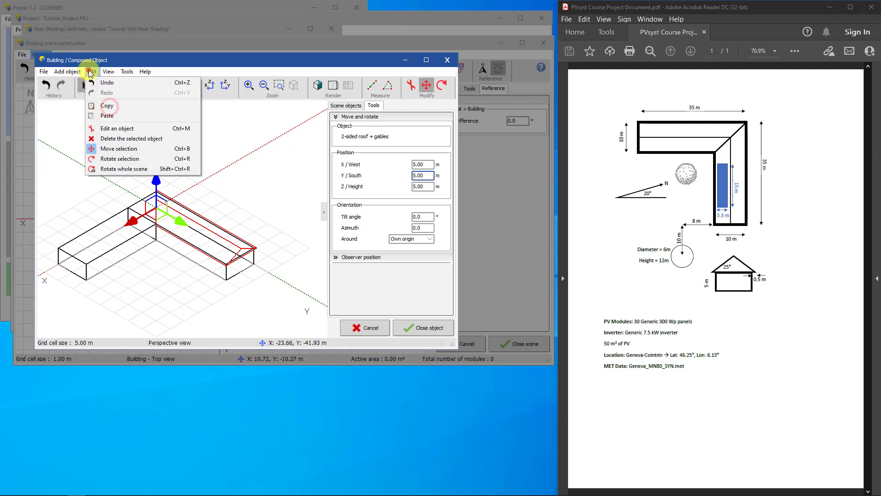
left_click(103, 117)
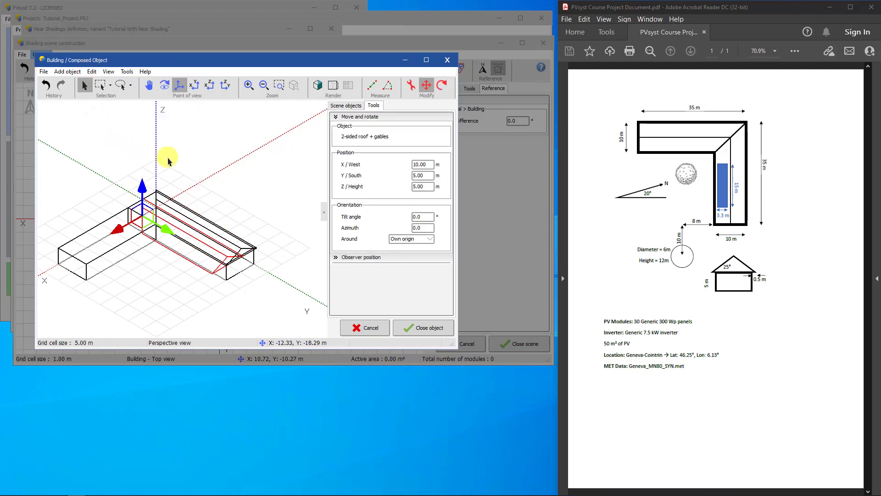
Rotate the copied roof by 90° and view it from the top
left_click(442, 88)
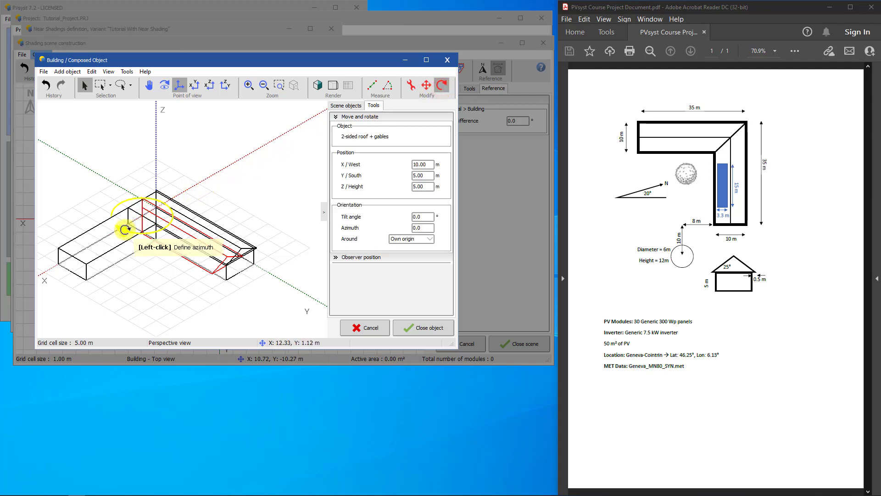
left_click_drag(128, 224, 113, 200)
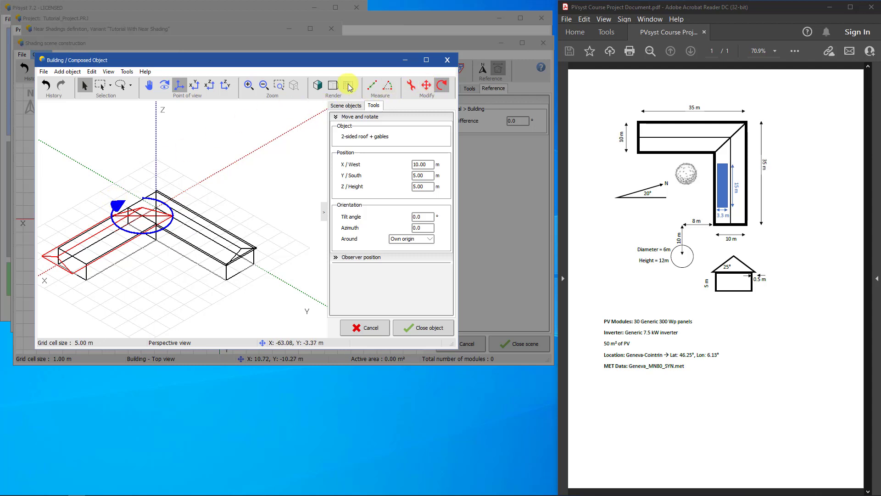
left_click(195, 85)
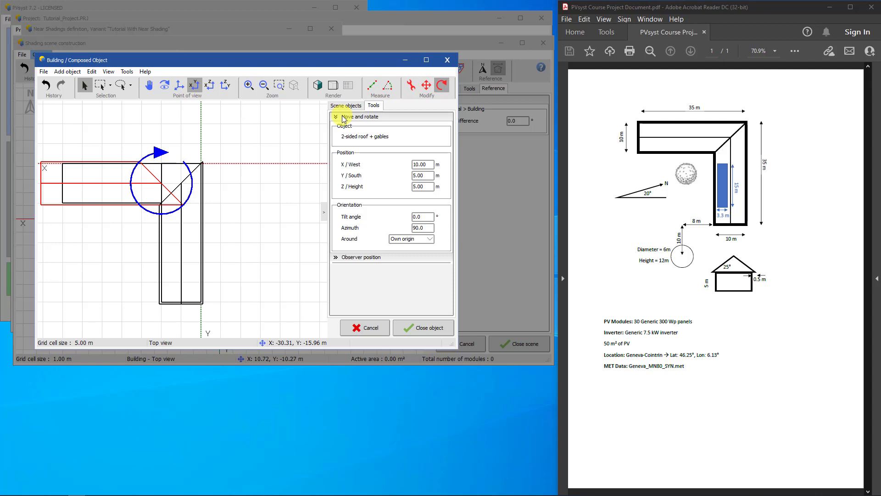
Keep the copy's 5 m height and shift it along the X axis
double_click(418, 186)
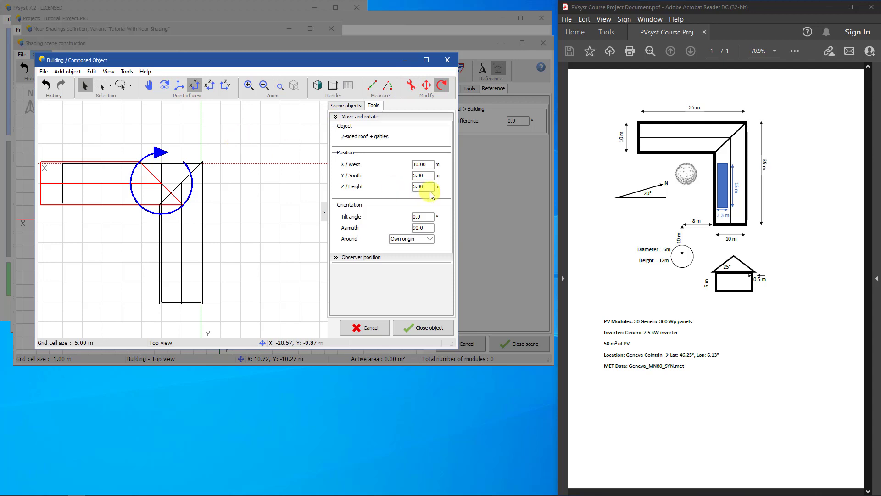
left_click(432, 187)
key("Return")
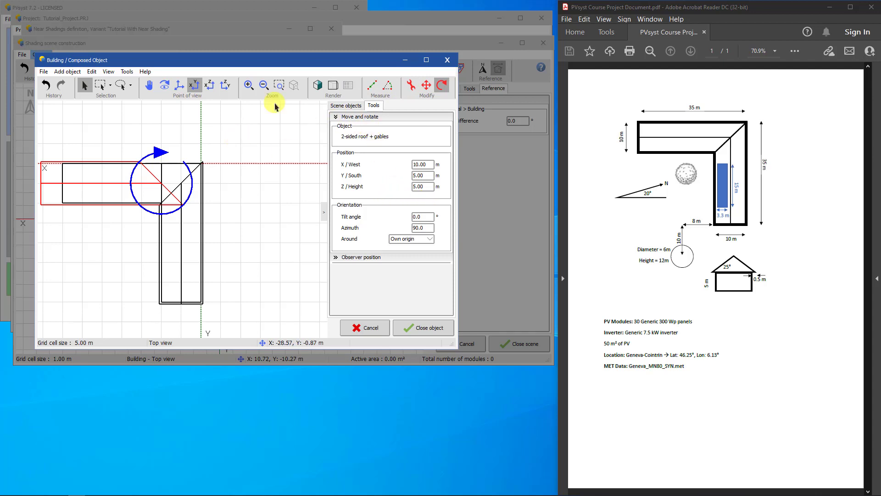
left_click(426, 85)
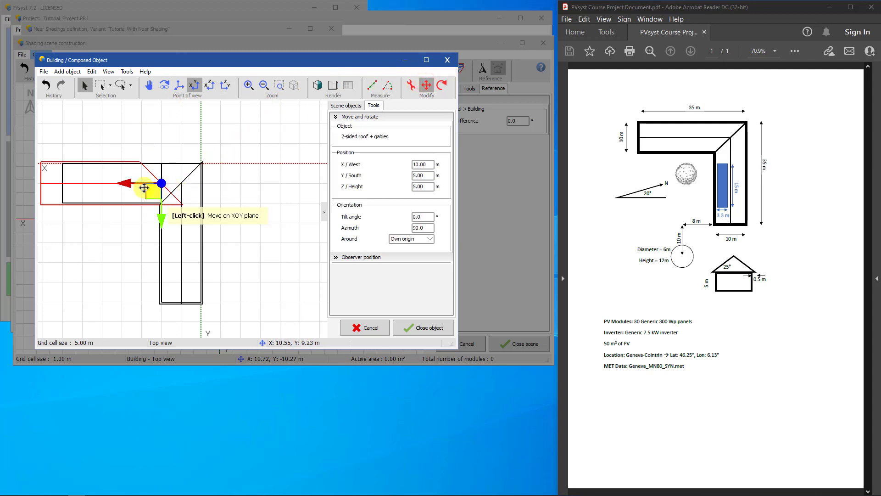
left_click_drag(132, 183, 154, 183)
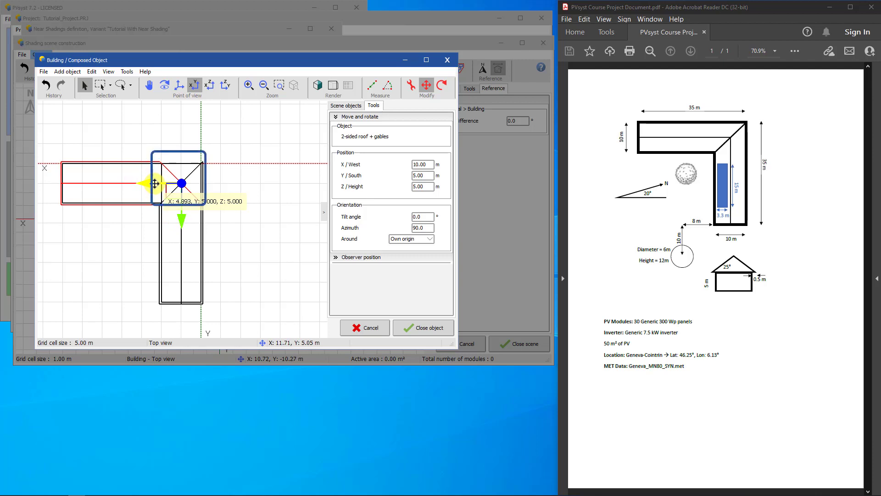
double_click(421, 163)
type("5")
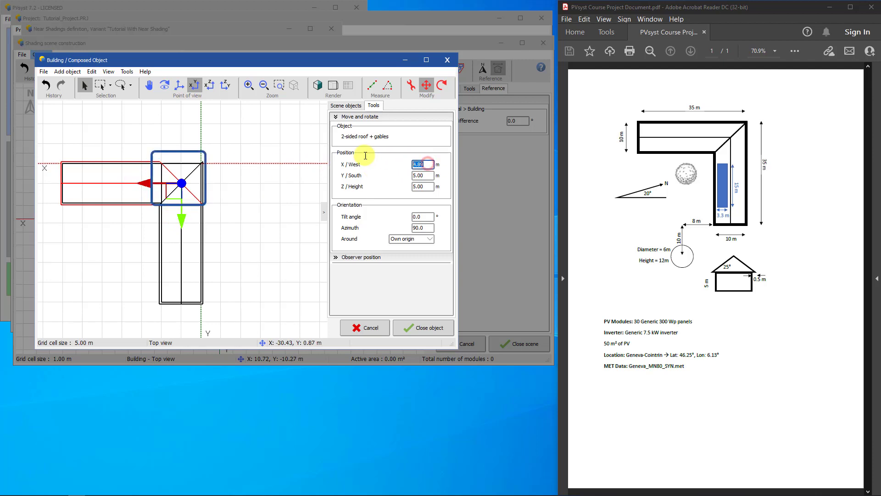
Place the copied roof at 5 m west and change its first gable angle to 45°
left_click(420, 176)
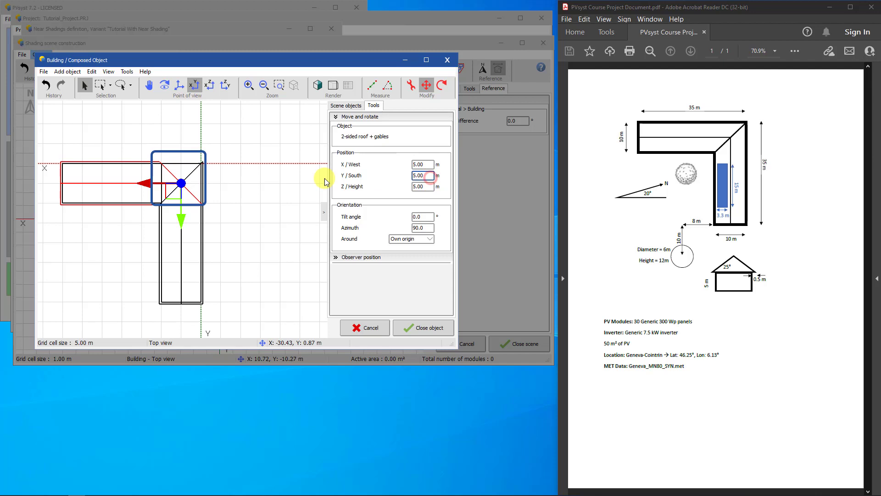
key("ctrl+m")
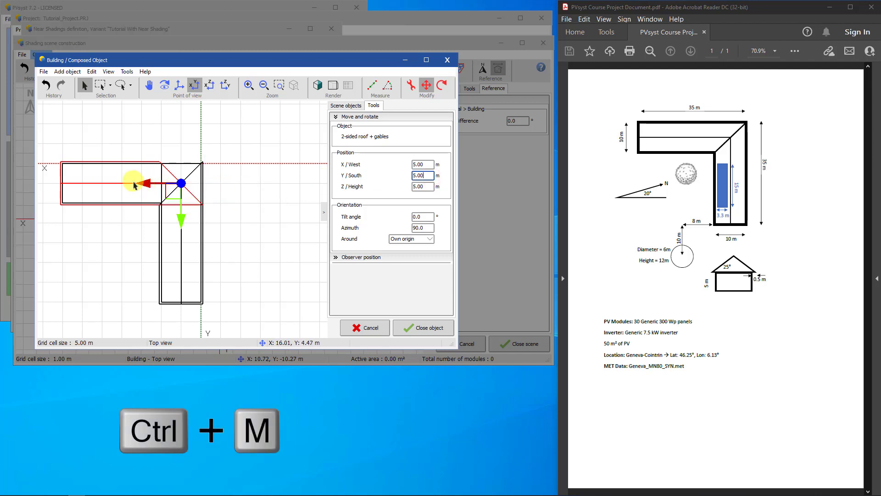
right_click(116, 187)
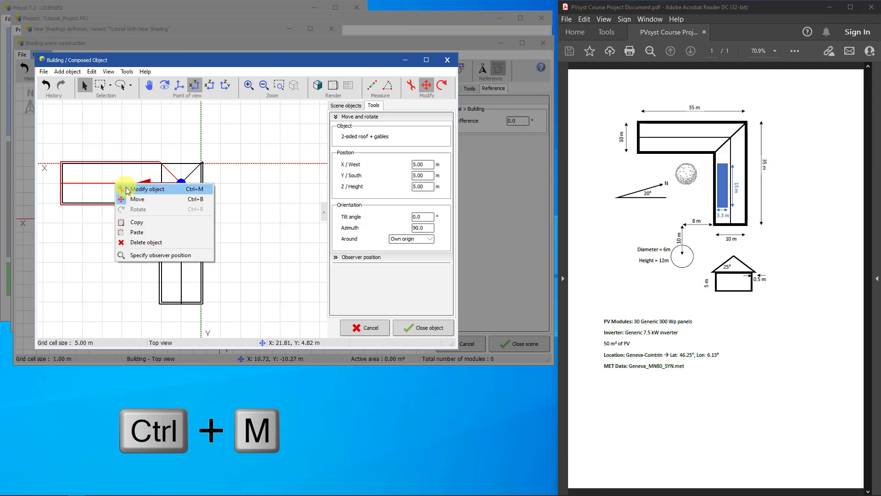
left_click(126, 190)
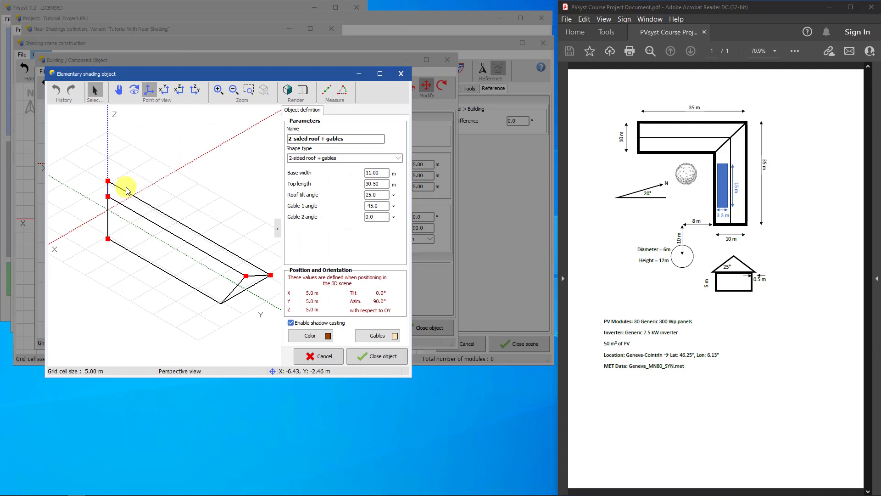
double_click(383, 206)
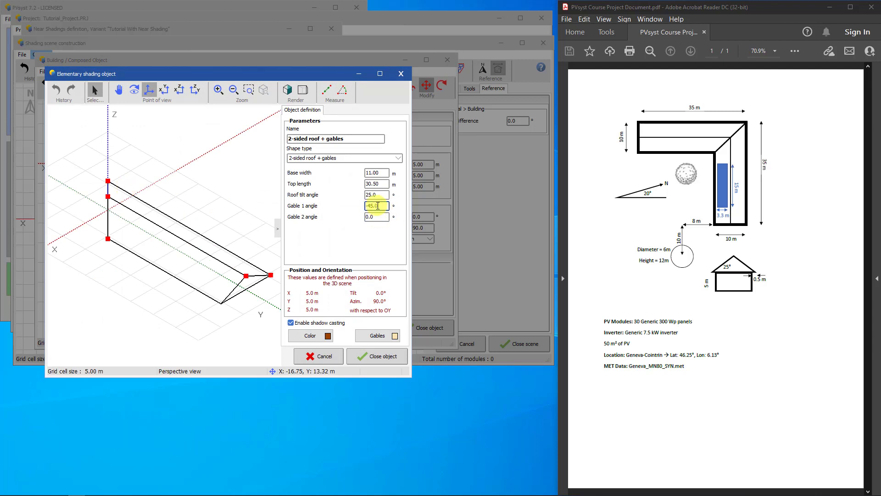
type("45")
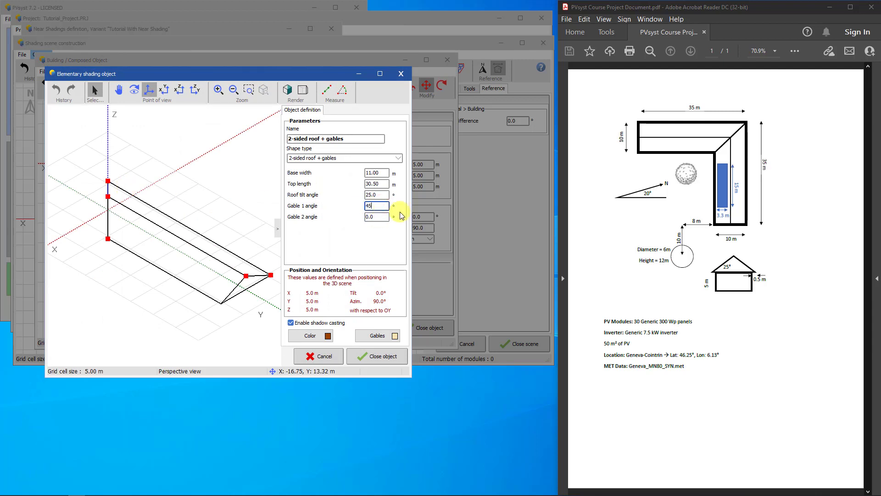
left_click(385, 217)
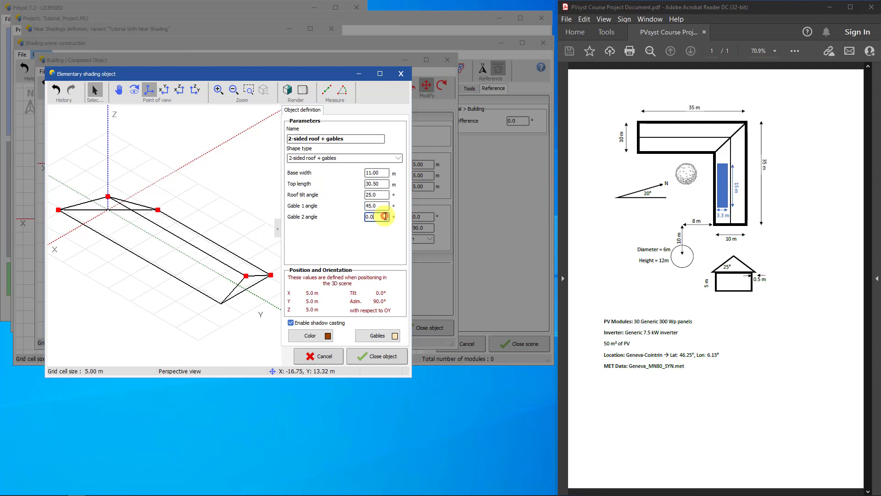
left_click(376, 356)
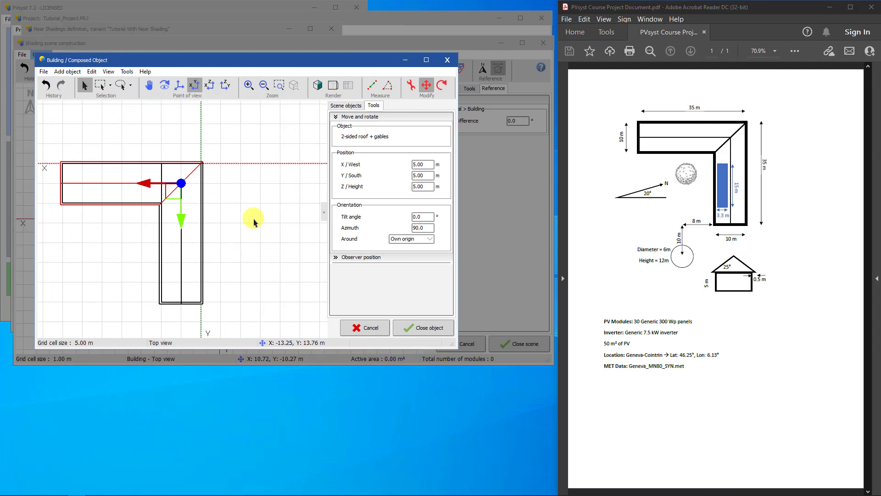
Close the building editor and pan the top view to centre the L-shaped building
left_click(182, 86)
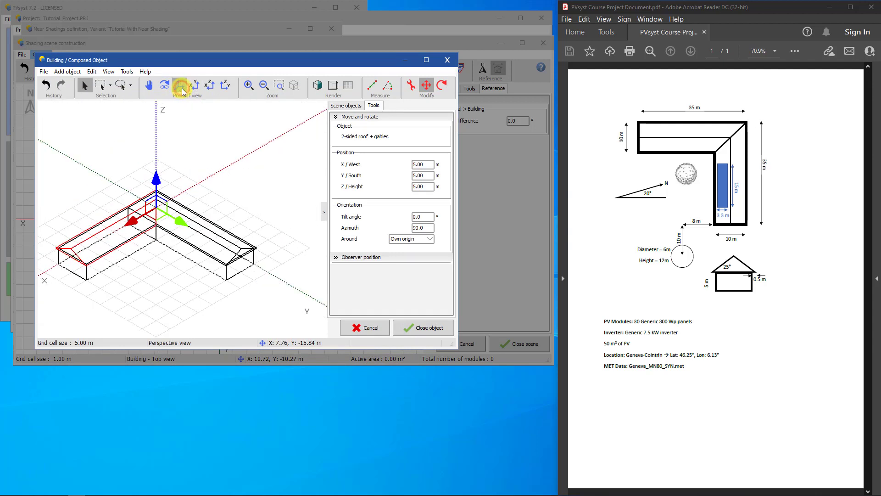
left_click(252, 210)
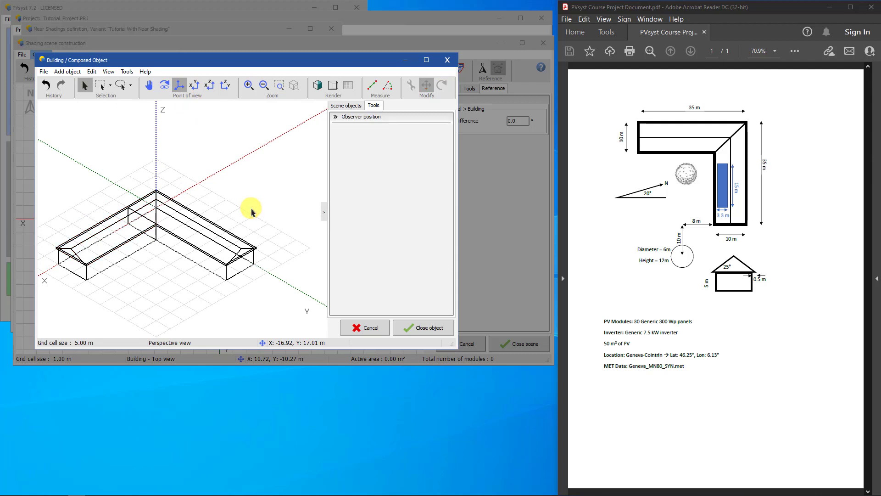
left_click(427, 328)
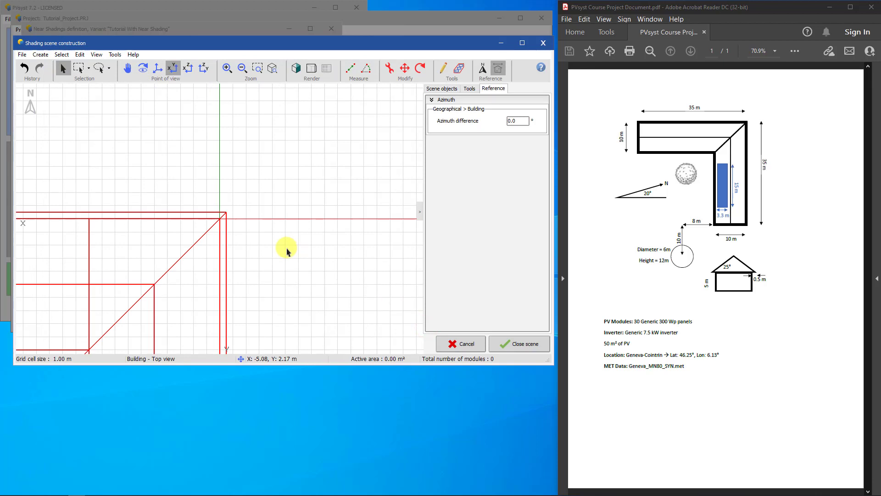
left_click(126, 69)
left_click_drag(130, 157, 237, 86)
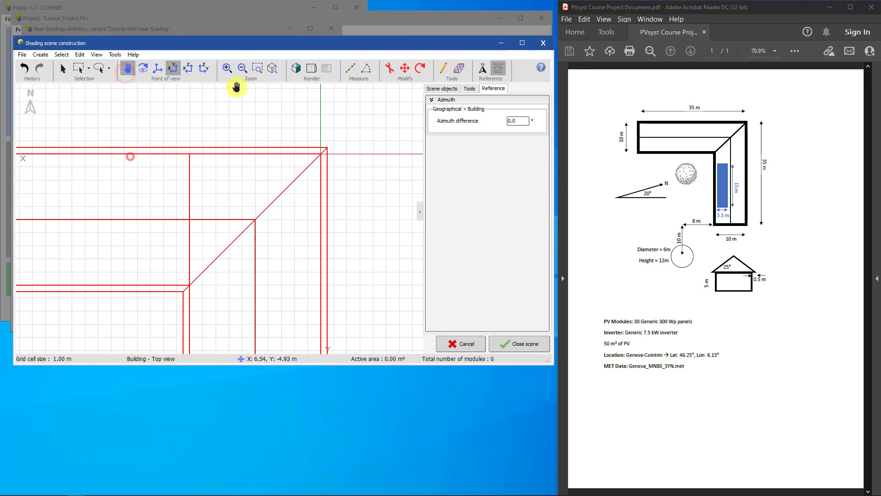
scroll(157, 250, "down", 1)
scroll(213, 220, "down", 2)
scroll(202, 252, "down", 2)
scroll(204, 264, "down", 1)
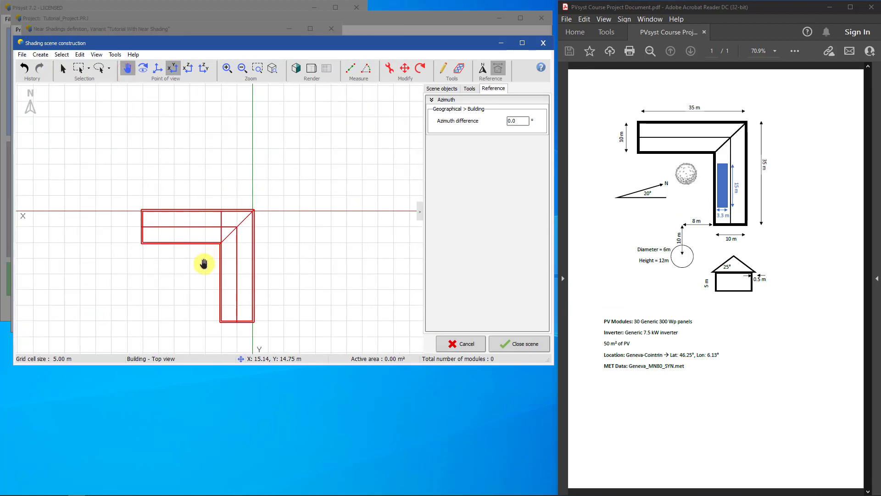
left_click_drag(204, 264, 196, 248)
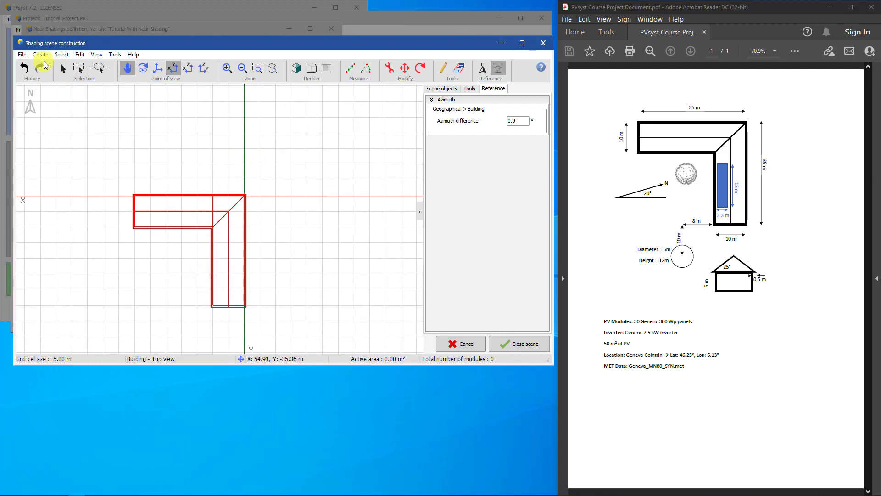
Create a new rectangular PV plane from the Create menu
left_click(43, 58)
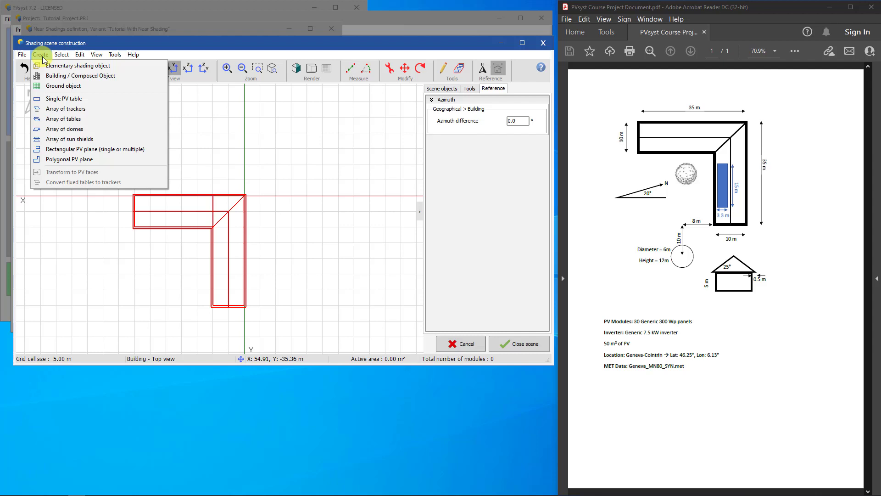
left_click(80, 152)
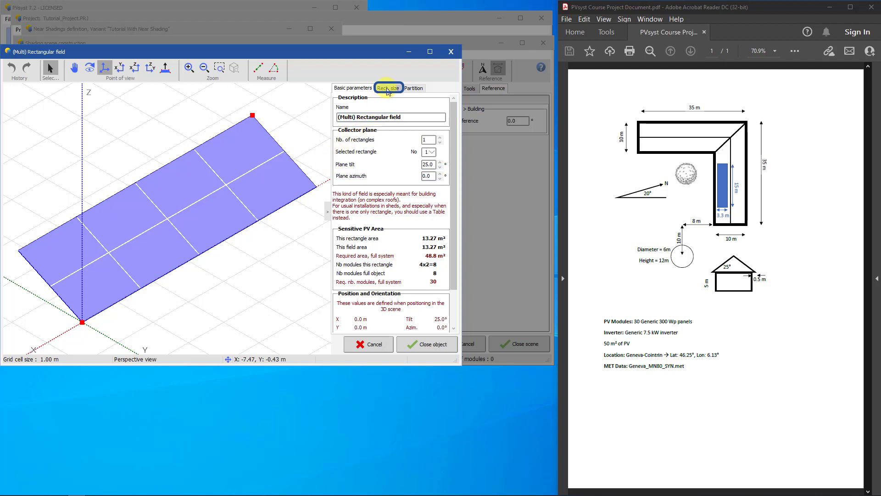
Size the field as 15 × 2 portrait modules, 30 in total, and close it
left_click(388, 89)
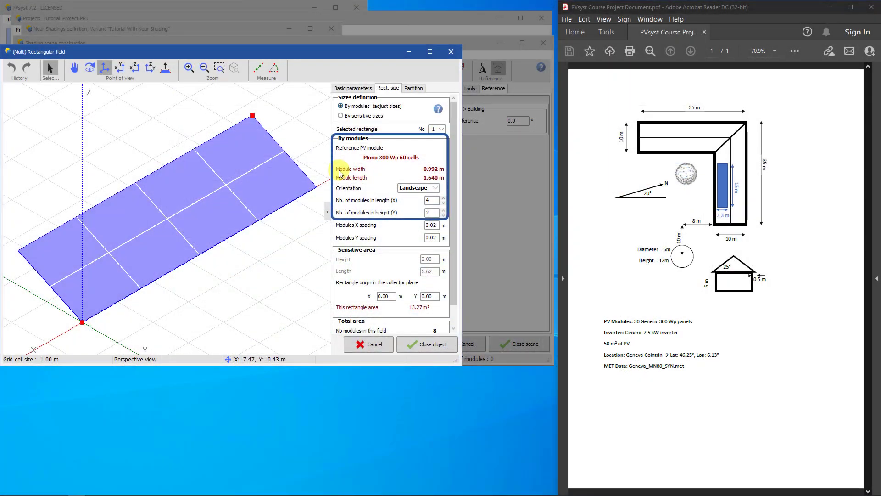
left_click(435, 189)
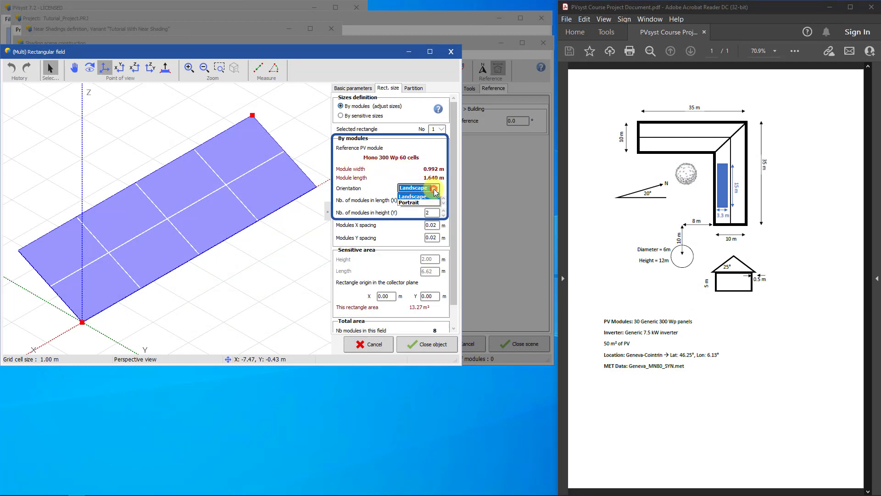
left_click(431, 202)
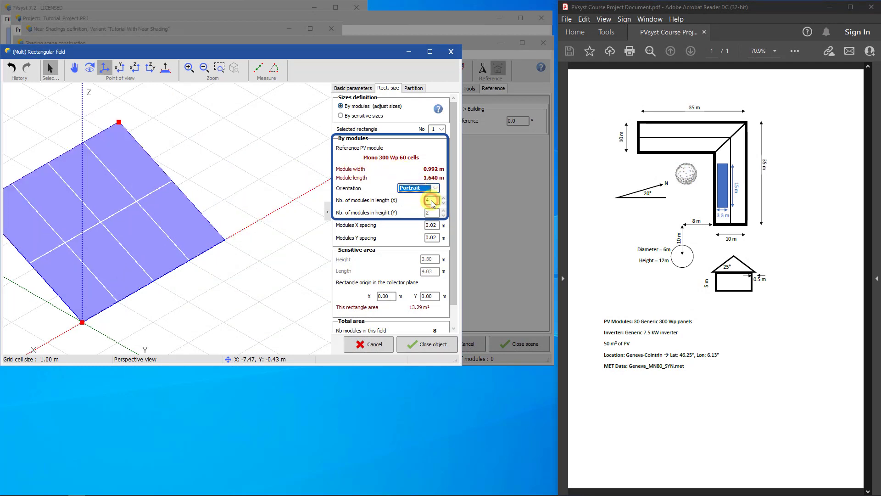
left_click(428, 200)
type("15")
left_click(429, 213)
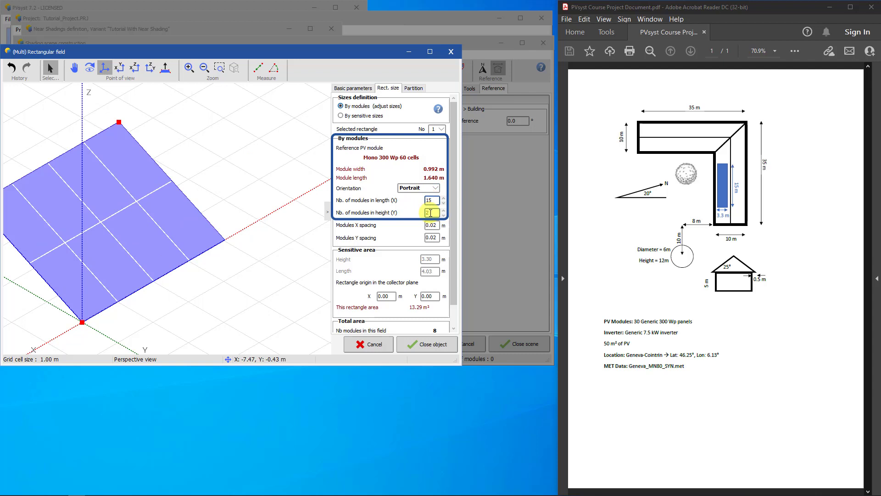
type("2")
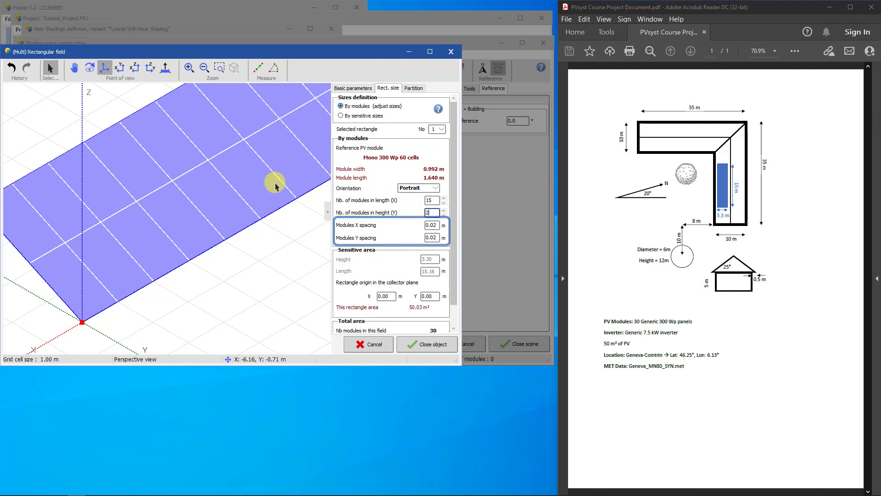
left_click(413, 341)
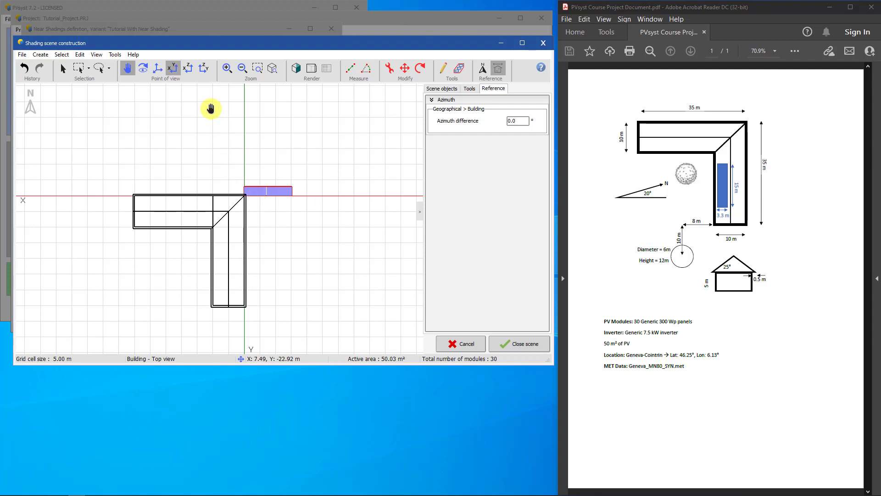
Drag the PV field onto the building's vertical wing and set its azimuth to 90°
left_click(406, 68)
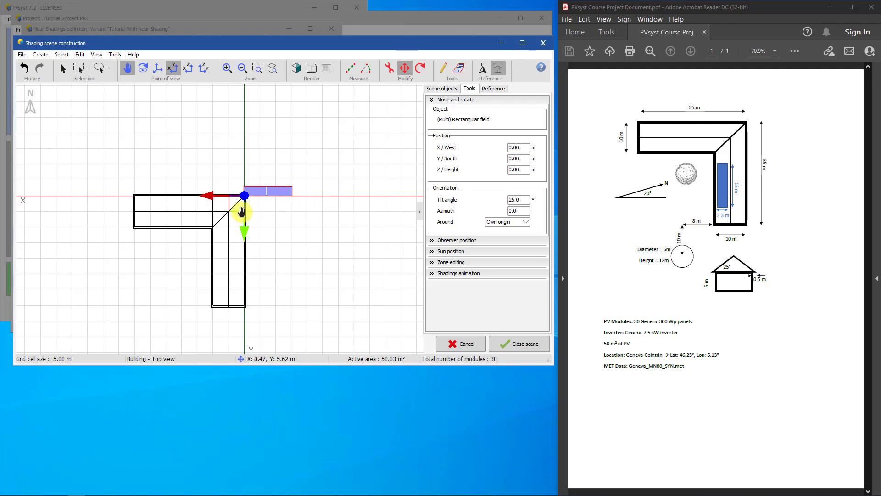
left_click_drag(244, 195, 195, 279)
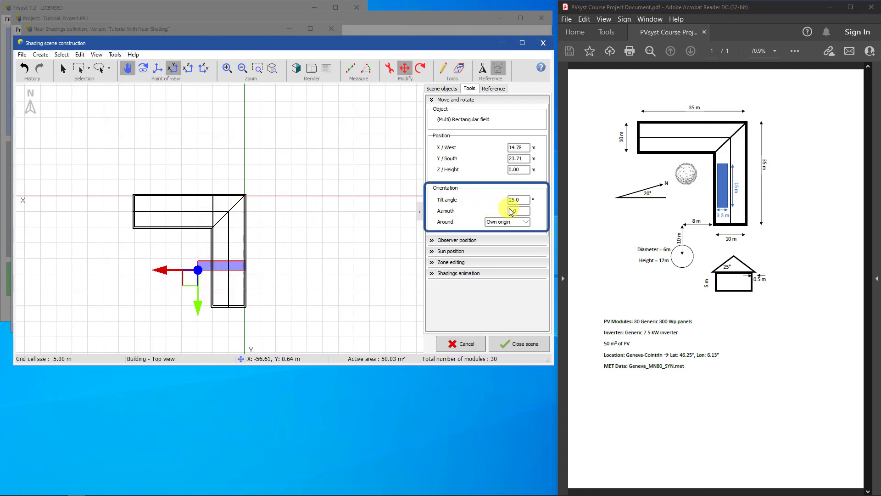
double_click(521, 211)
type("90")
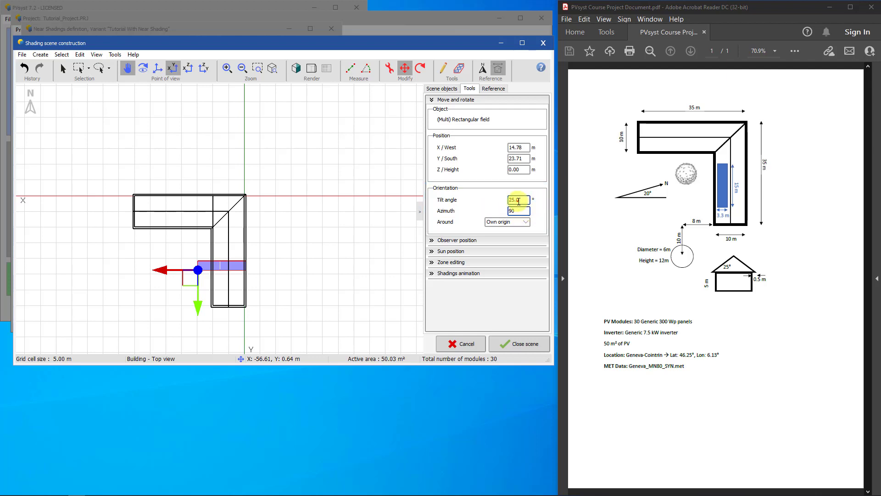
left_click(517, 199)
left_click_drag(184, 282, 203, 263)
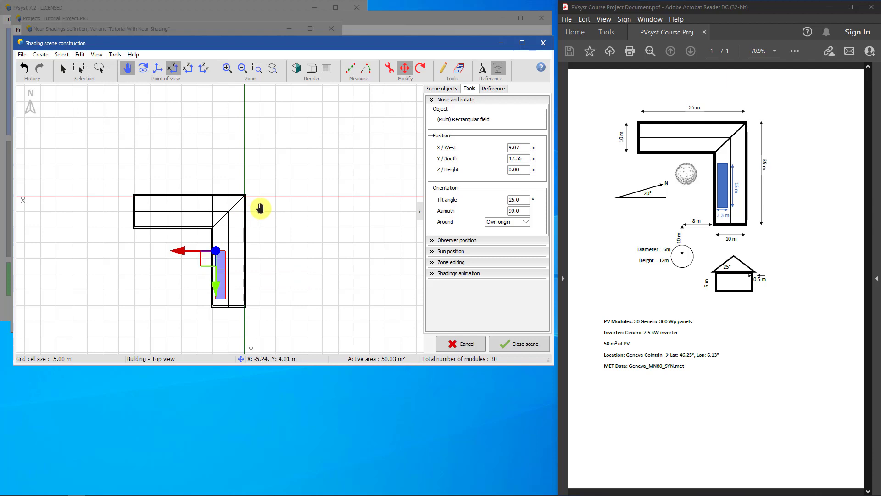
In front view, drag the PV field up to 5.85 m height onto the roof
left_click(191, 74)
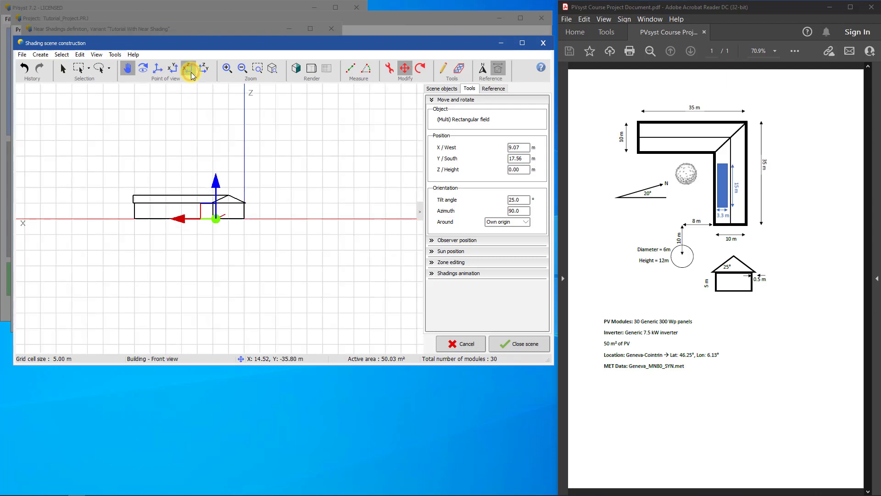
left_click_drag(214, 184, 214, 166)
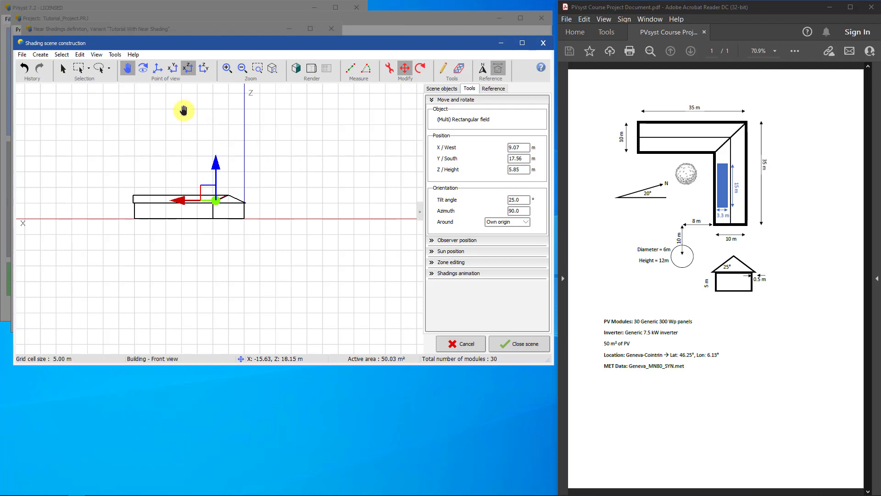
Save the house scene as shading file Tutorial_Project_House.SHD, described 'House Shading'
left_click(163, 72)
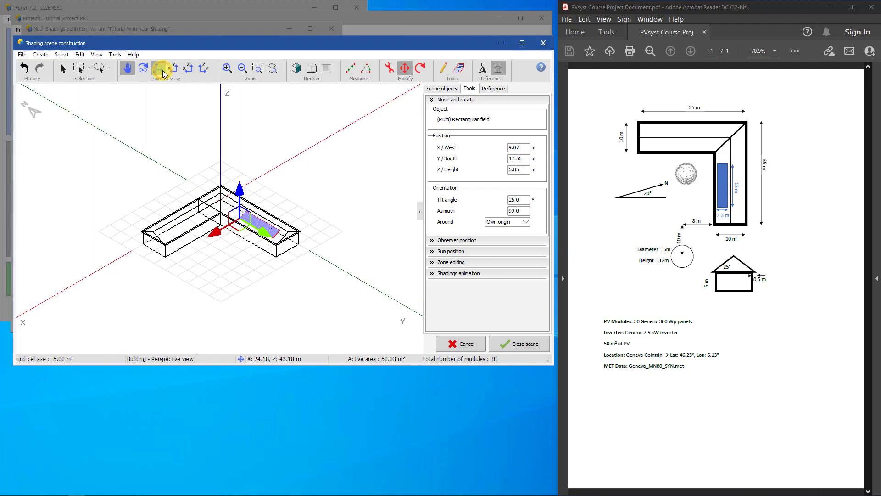
left_click(22, 55)
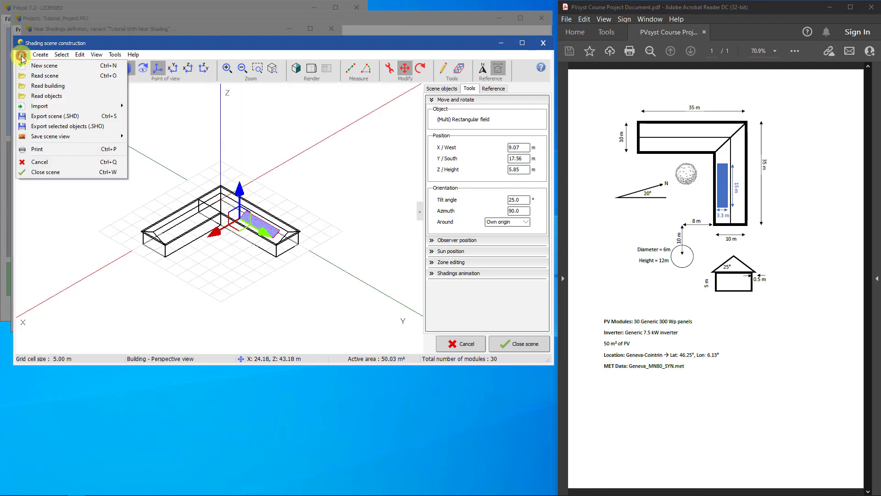
left_click(48, 117)
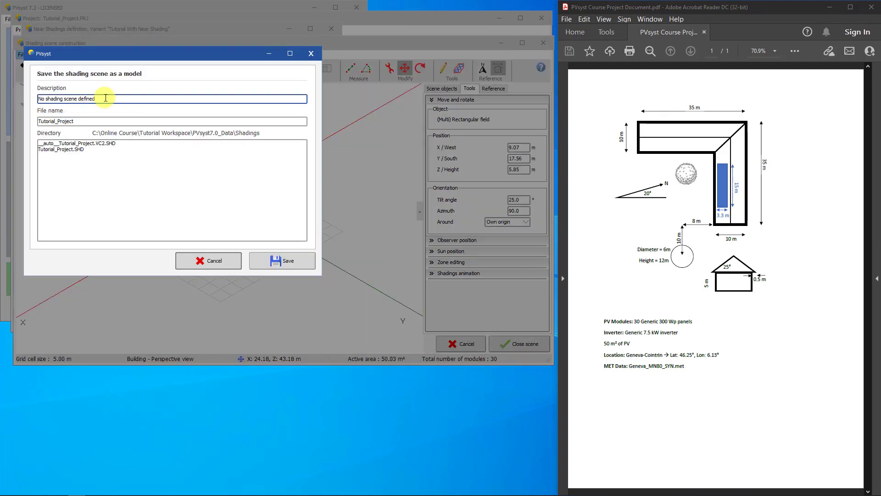
left_click_drag(104, 99, 22, 98)
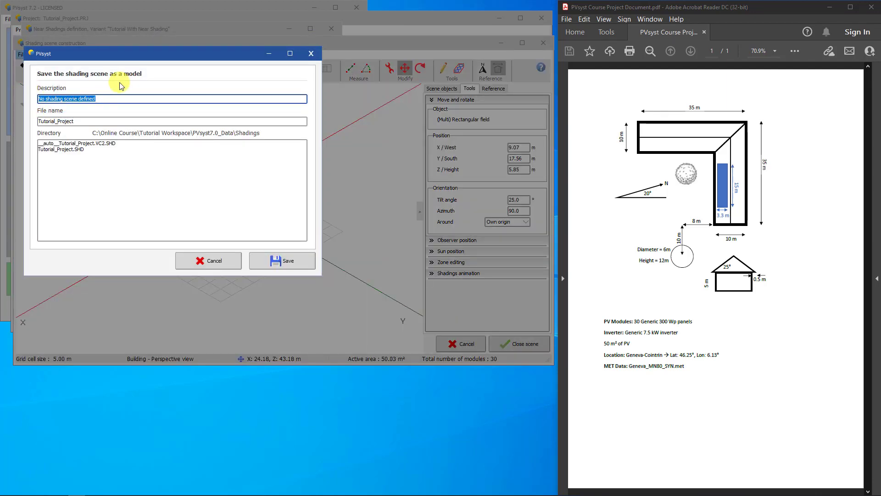
type("House Shading")
left_click(108, 119)
type("_")
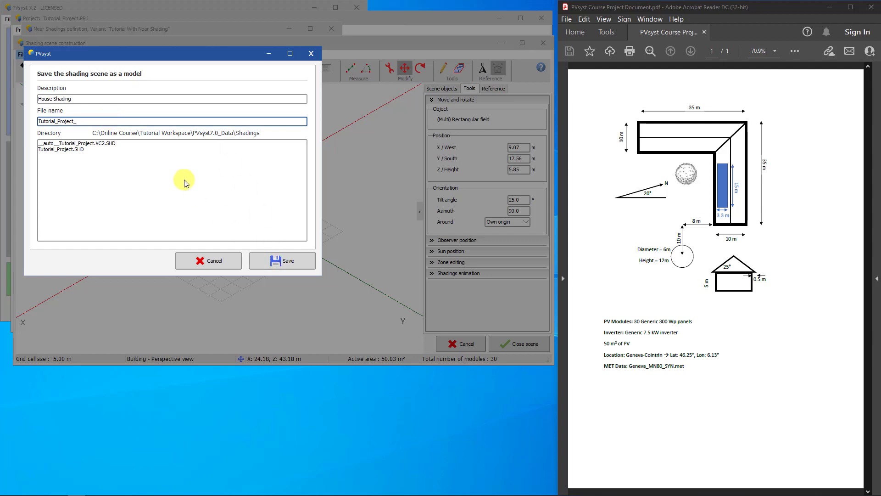
type("House")
left_click(297, 261)
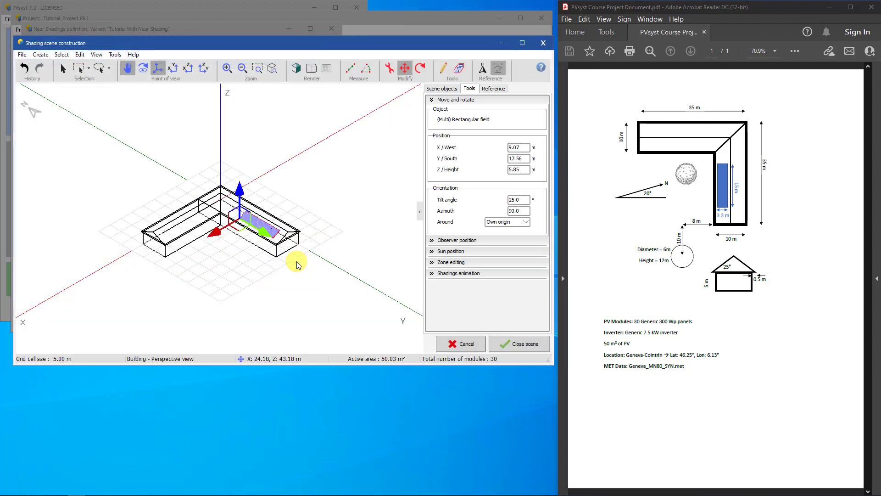